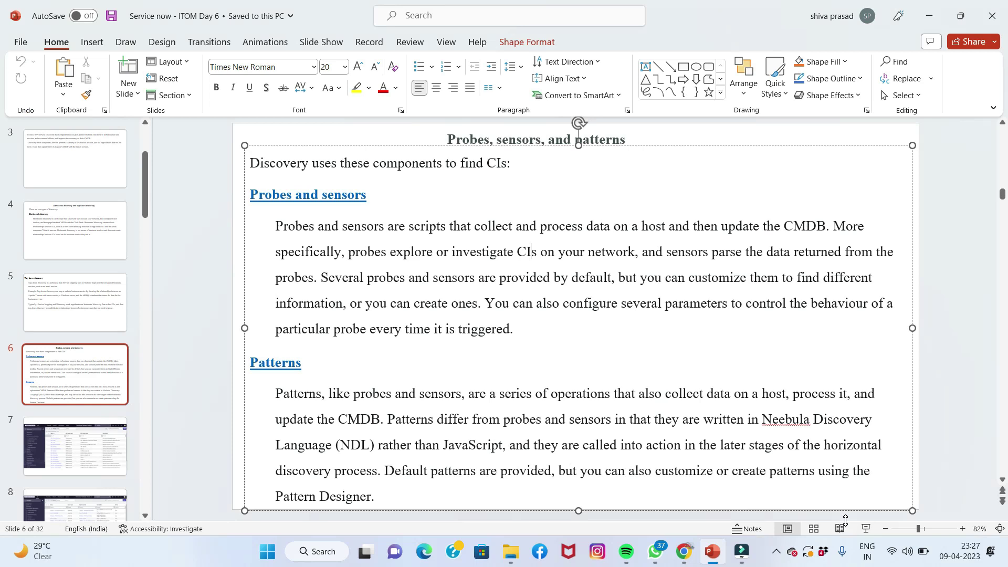
- Switch to ServiceNow in Chrome, filter the navigator by "pattern d" and open the Discovery Patterns list
key(alt+Tab)
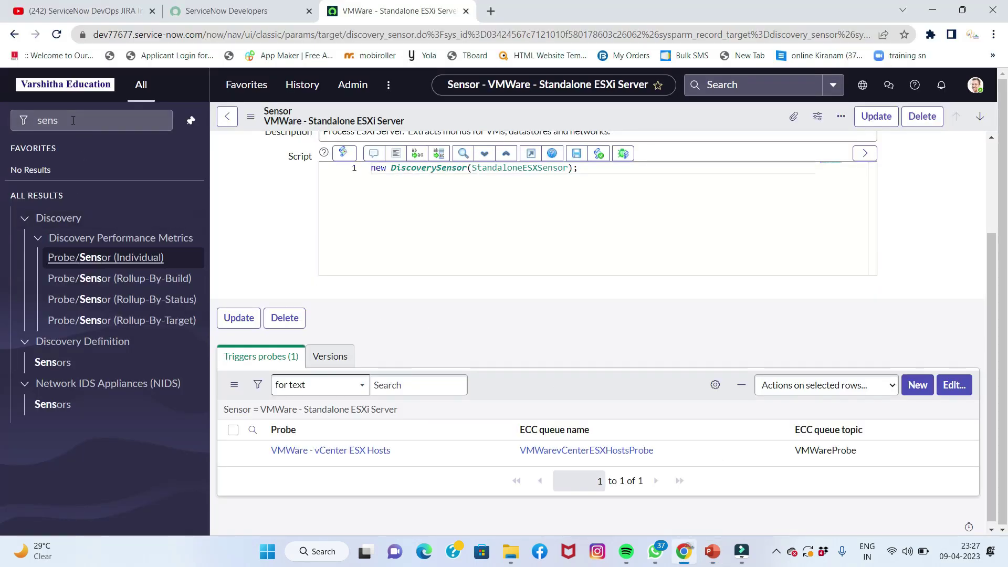
click(26, 122)
text(p)
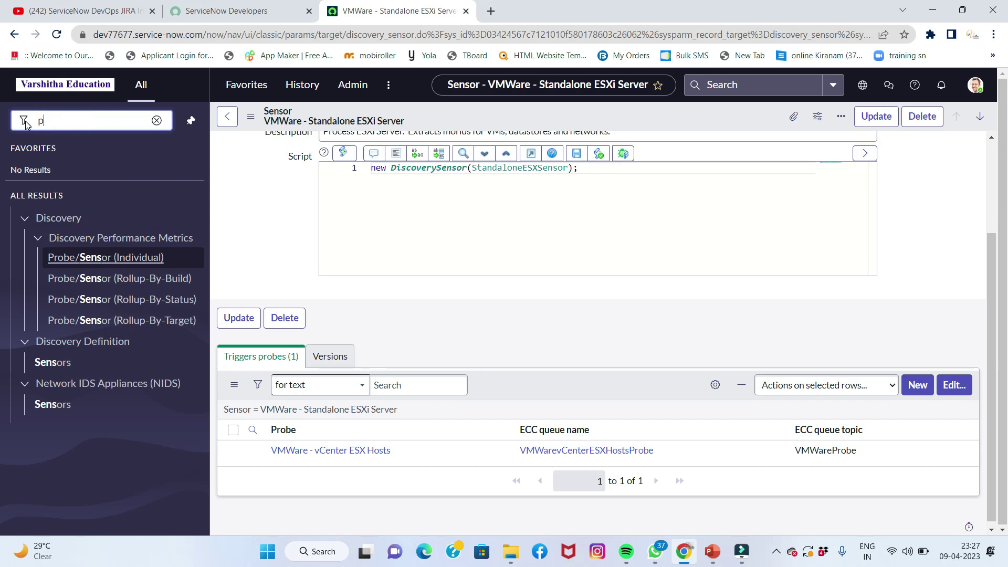
text(atter)
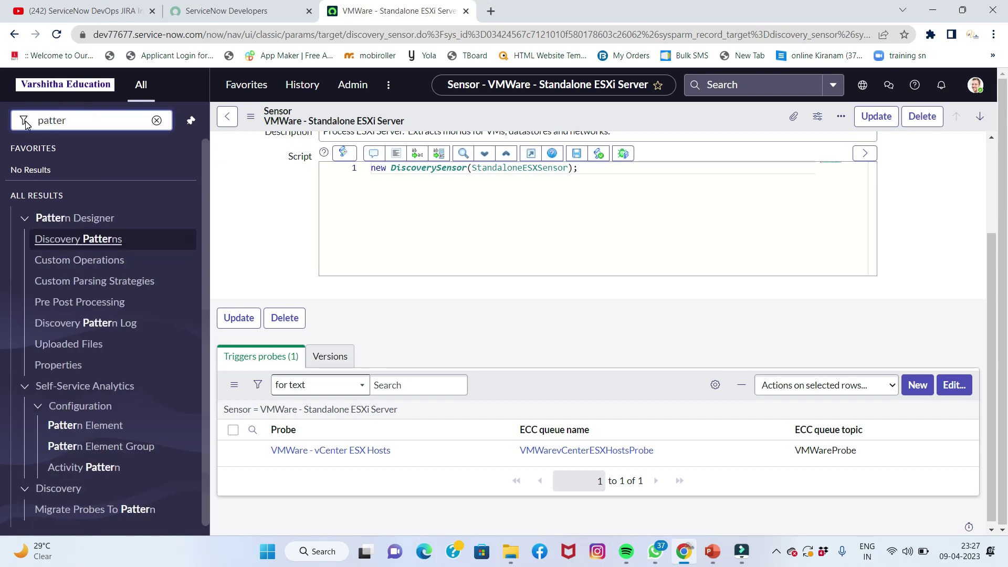
text(n d)
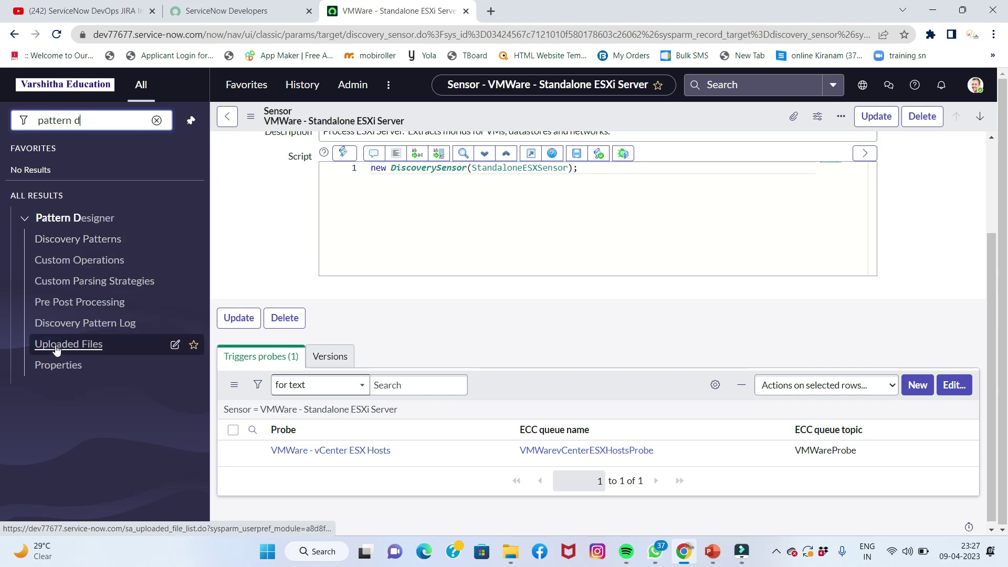
click(60, 240)
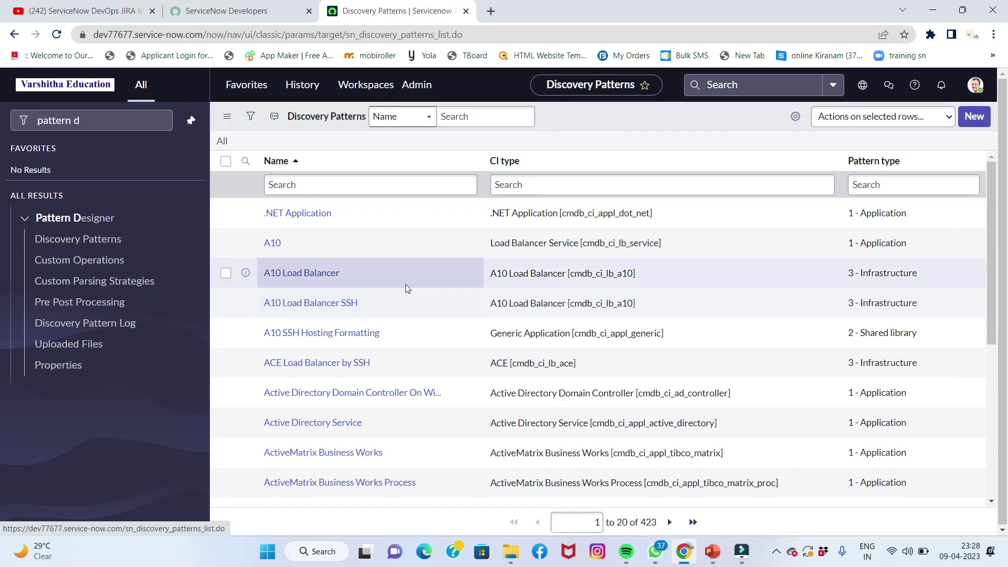
- Browse the Discovery Patterns list and open the A10 SSH Hosting Formatting pattern record
scroll(354, 304, down, 3)
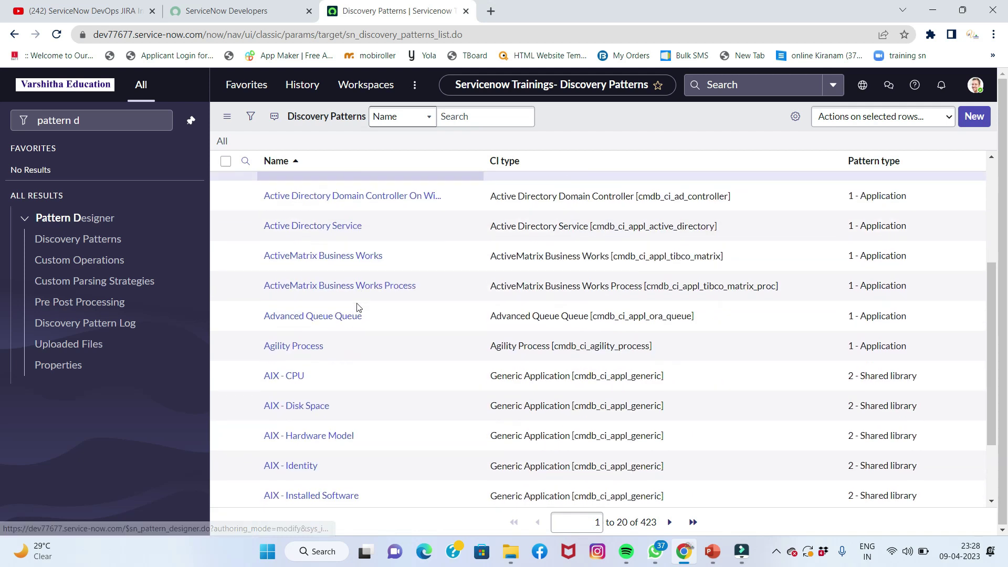
scroll(357, 307, down, 2)
scroll(357, 307, up, 5)
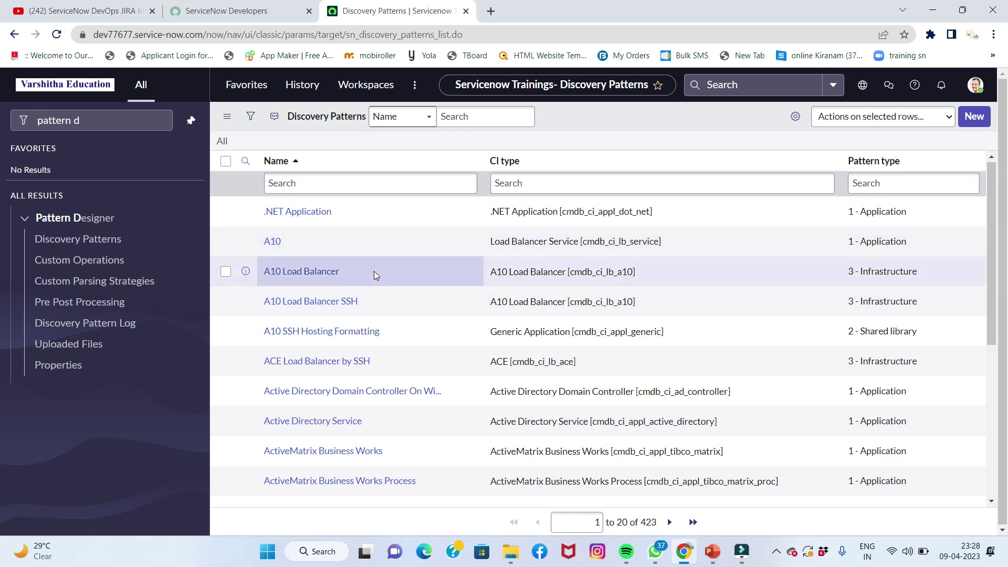
scroll(374, 270, down, 5)
scroll(374, 275, up, 5)
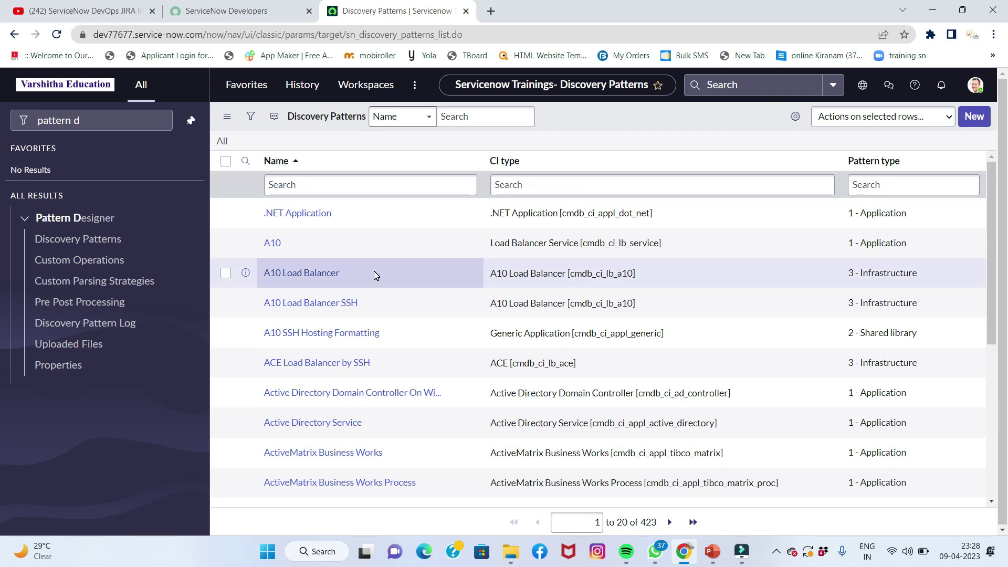
click(318, 334)
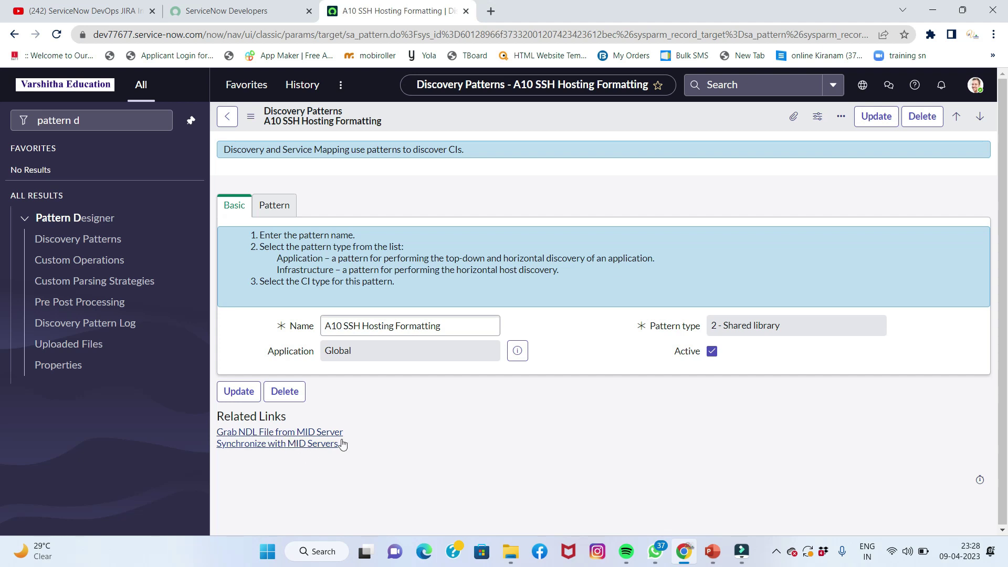
- Examine the full pattern text of A10 SSH Hosting Formatting, along with the record's versions and related links
click(281, 206)
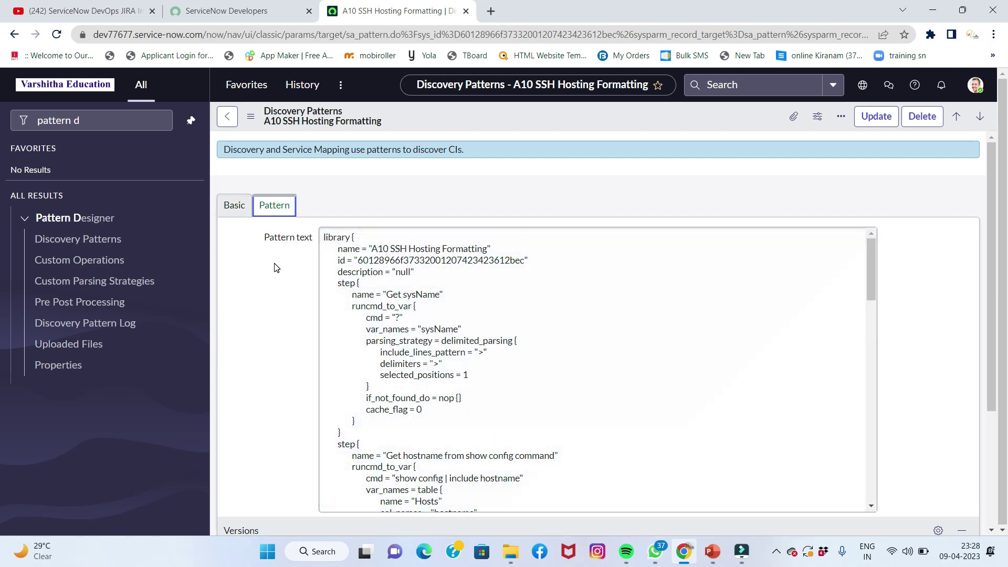
scroll(391, 291, down, 15)
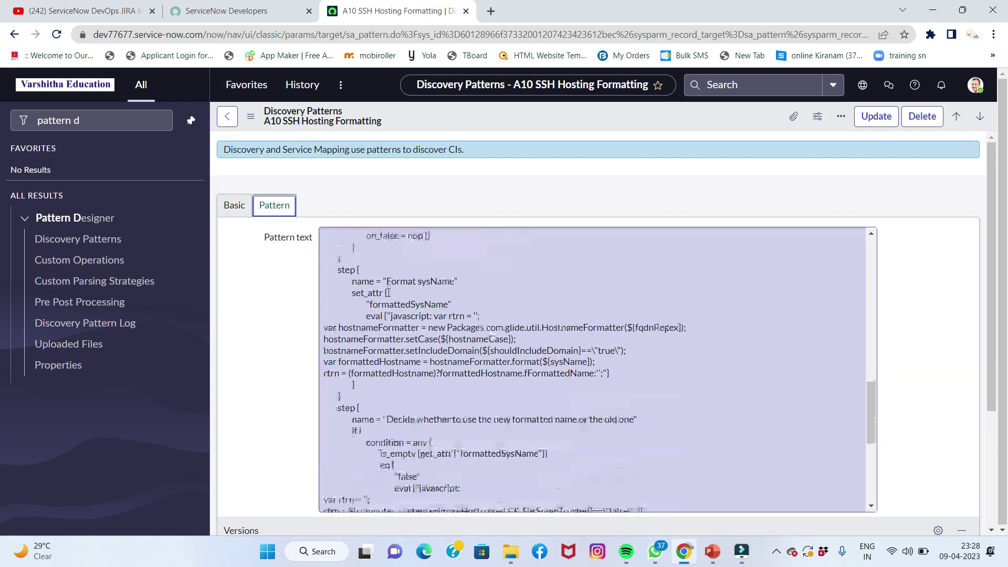
scroll(399, 313, down, 8)
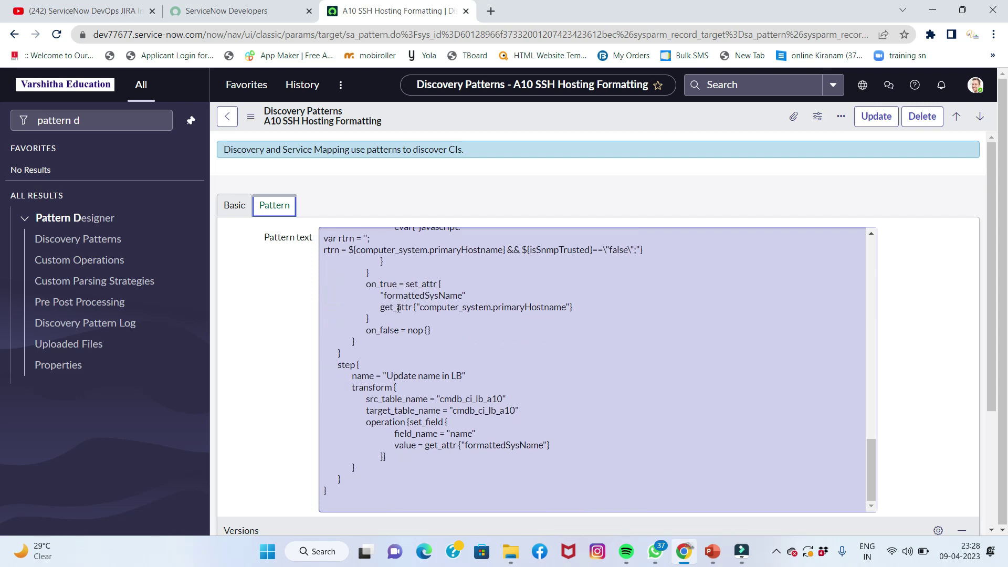
scroll(382, 314, up, 20)
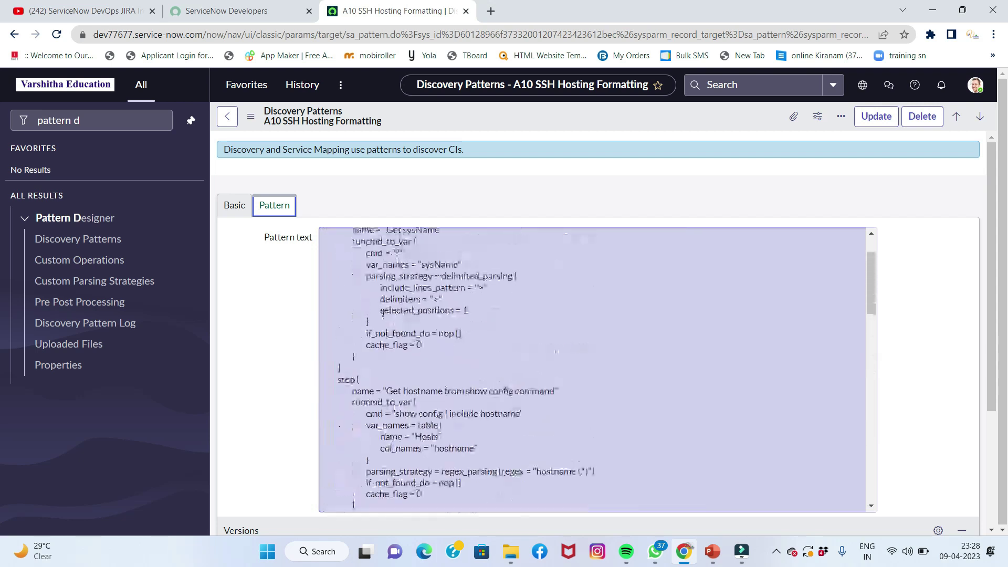
click(241, 302)
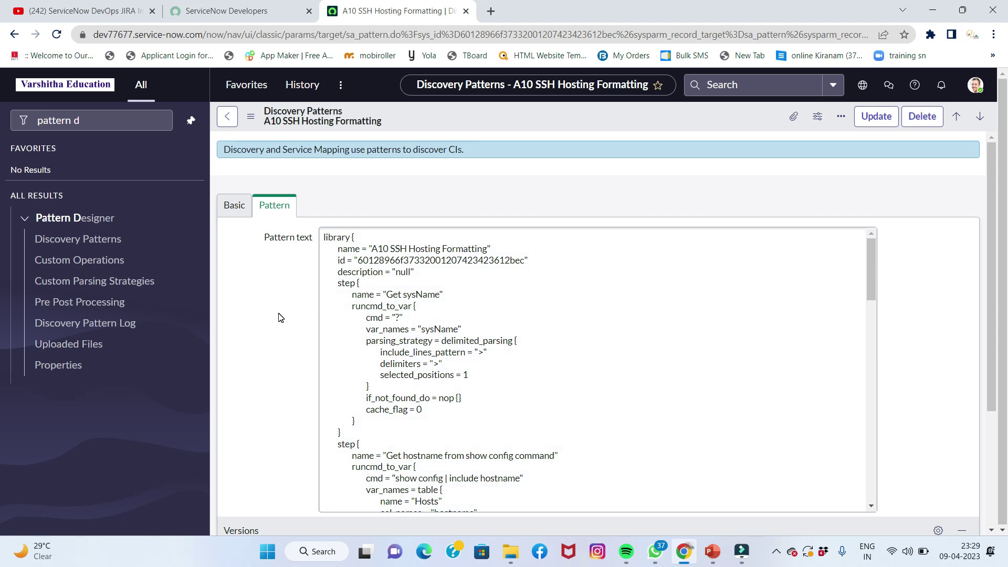
scroll(279, 317, down, 3)
scroll(403, 243, down, 2)
scroll(402, 243, down, 5)
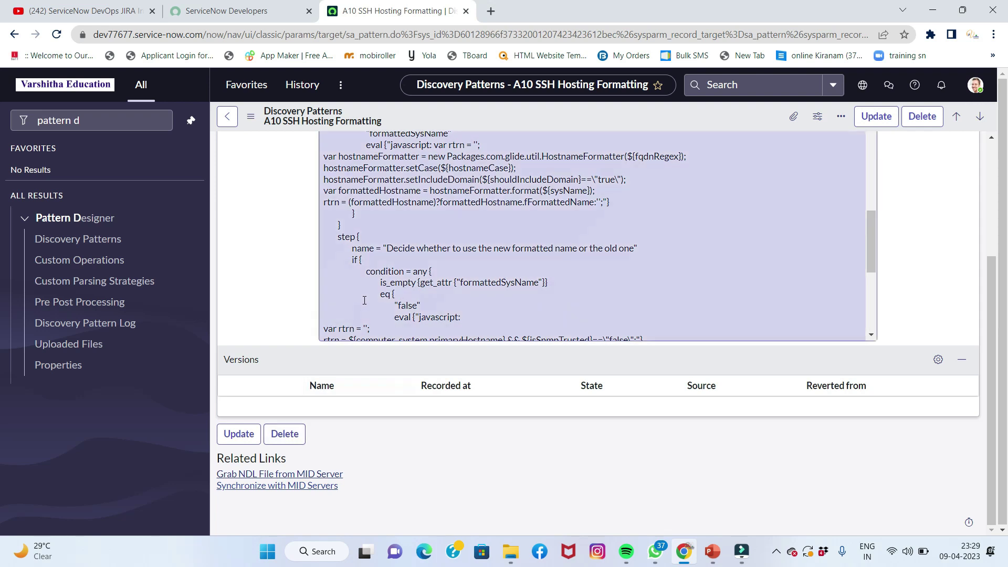
scroll(368, 294, down, 5)
scroll(289, 252, up, 4)
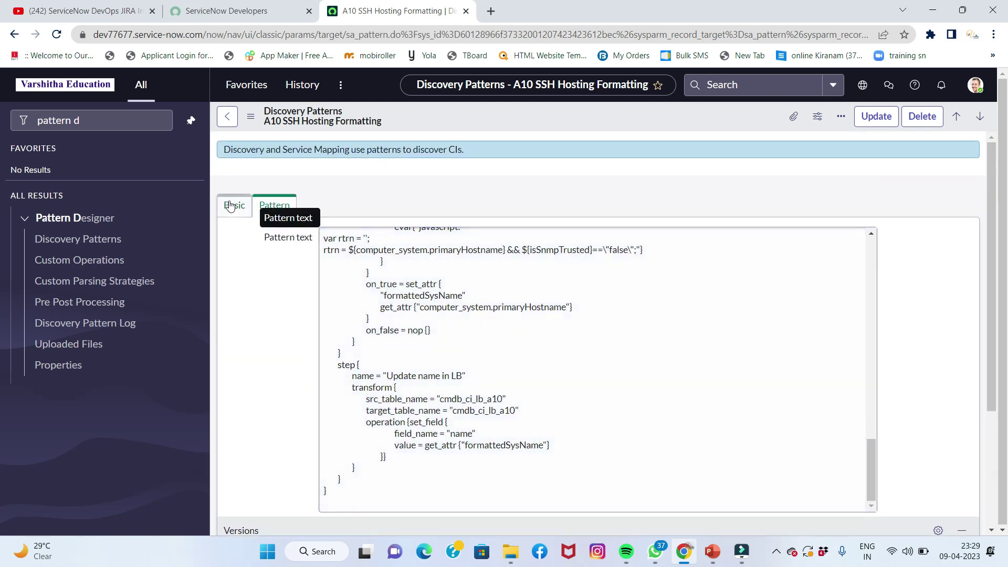
- Return to the pattern's basic details and grab its NDL file from the MID Server MIDServer6
click(233, 205)
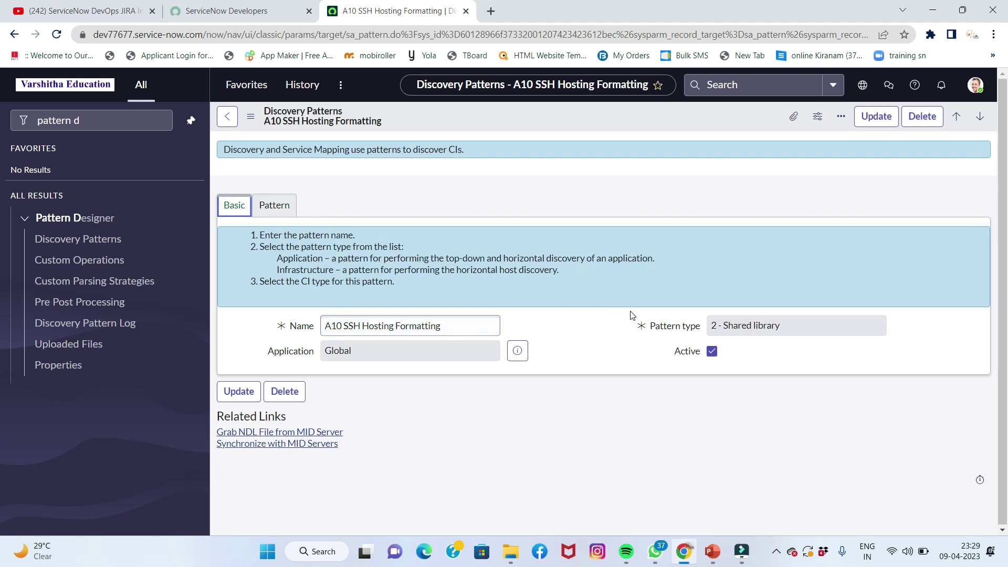
click(266, 433)
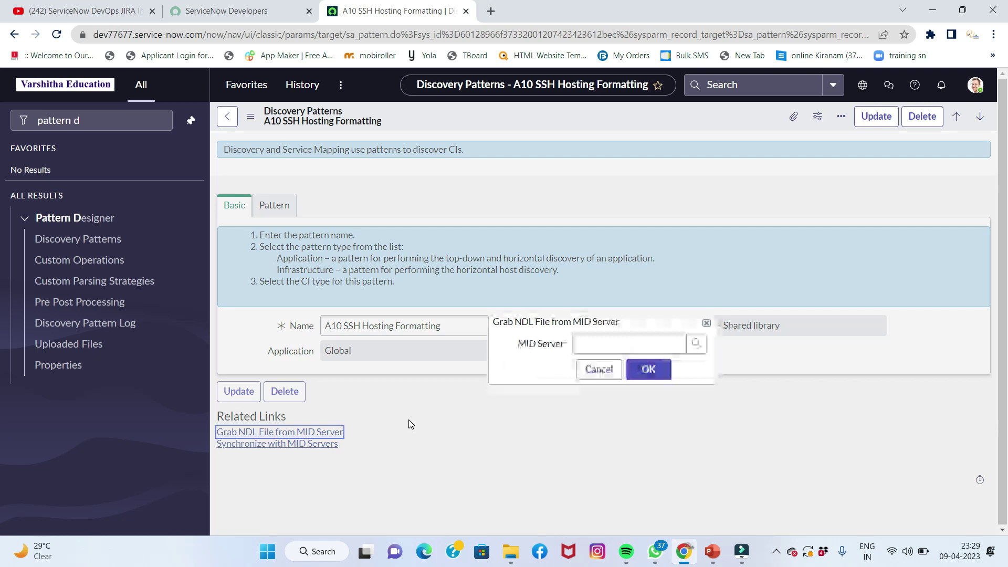
click(695, 344)
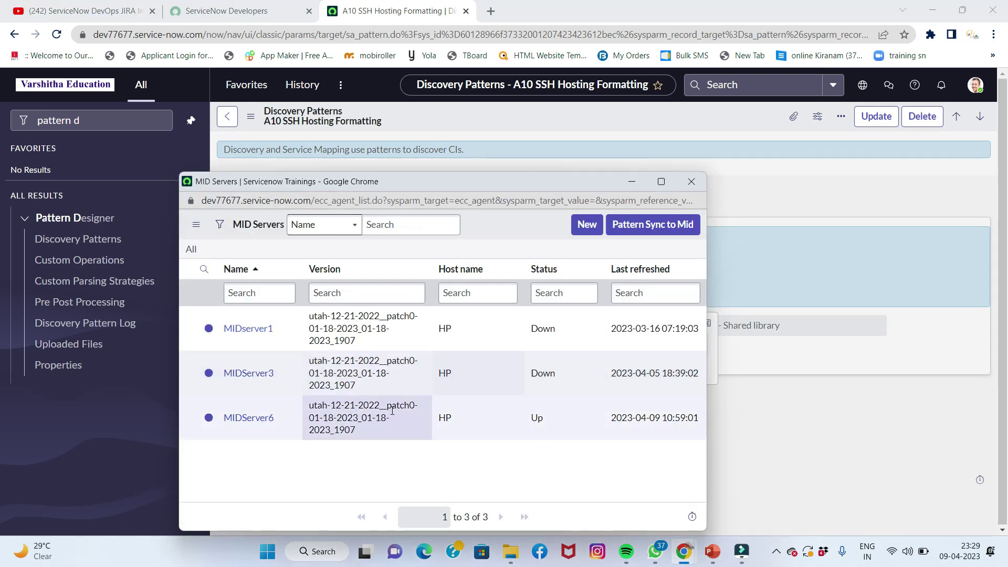
click(248, 417)
click(644, 369)
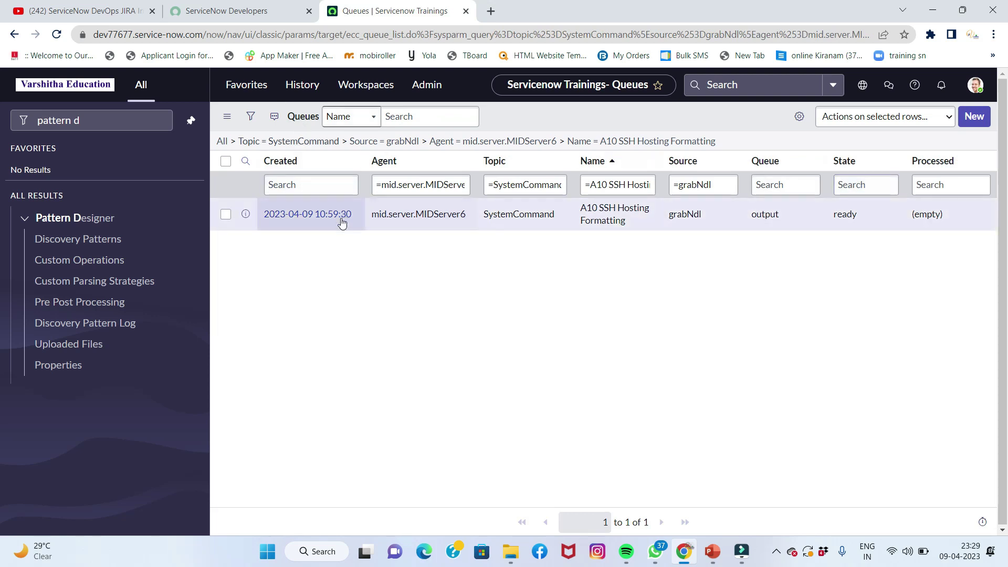
- Open the grabNdl queue record for A10 SSH Hosting Formatting and review its sequence, payload and related queues
click(317, 215)
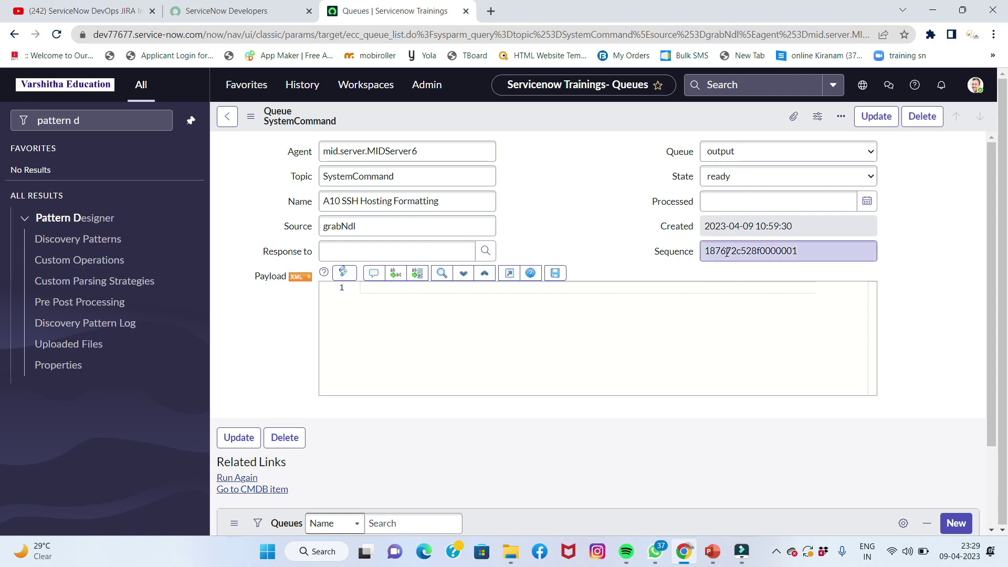
drag(810, 252, 691, 265)
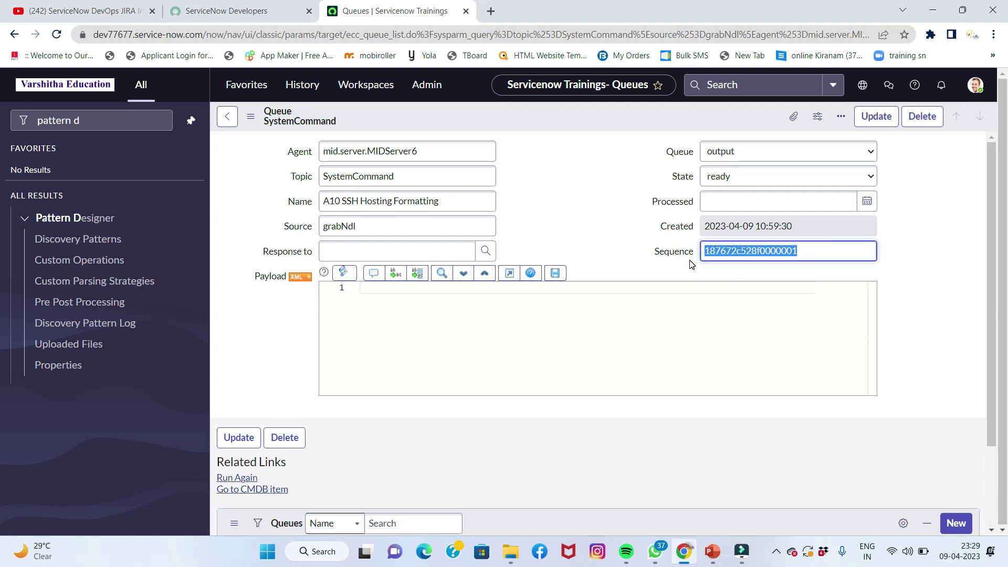
scroll(297, 326, down, 3)
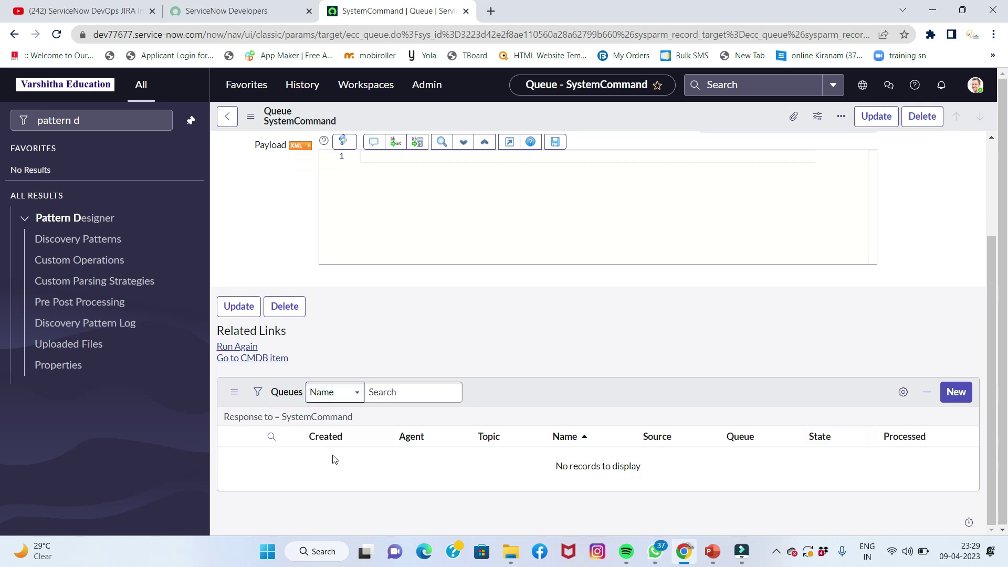
scroll(399, 360, up, 3)
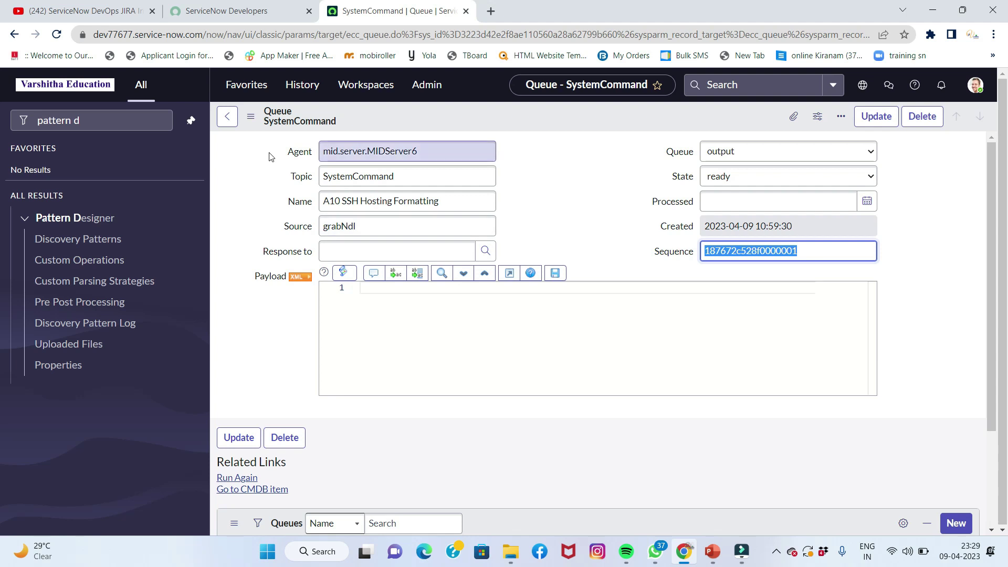
- Reload the SystemCommand queue record and try to go to its CMDB item
click(56, 35)
click(57, 35)
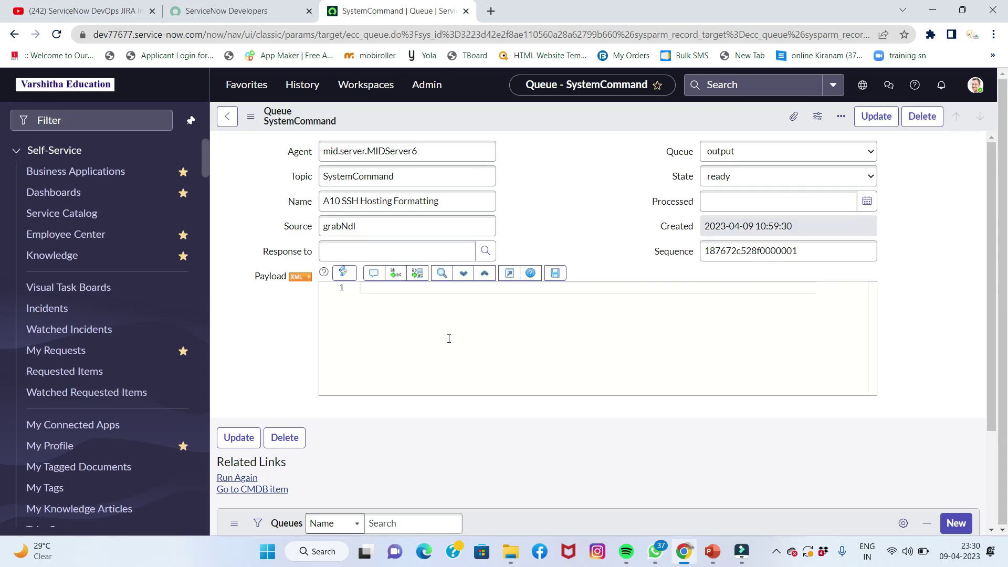
click(274, 489)
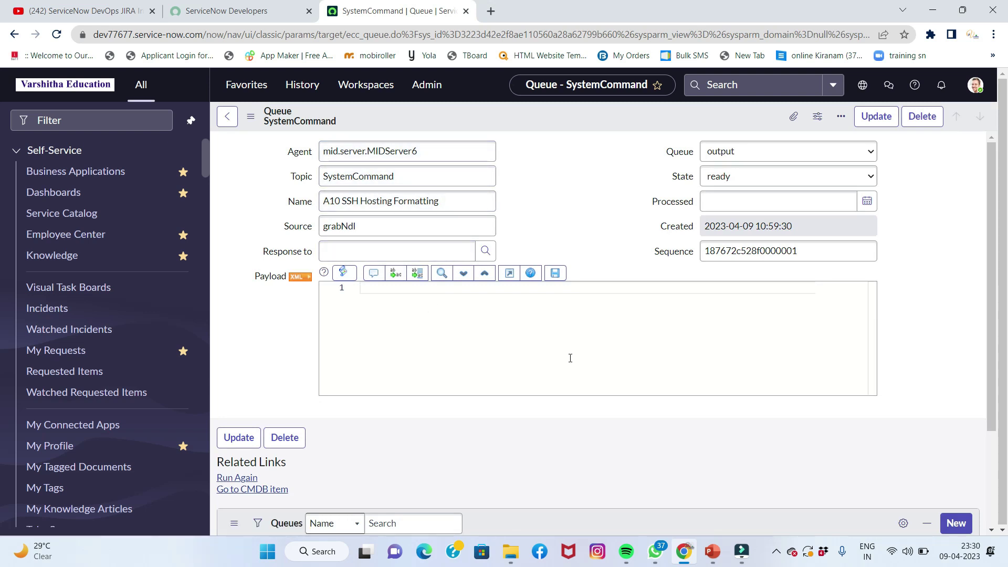
- Check the record's payload and related queues, return to the filtered Queues list and reopen the grabNdl entry
scroll(356, 403, down, 2)
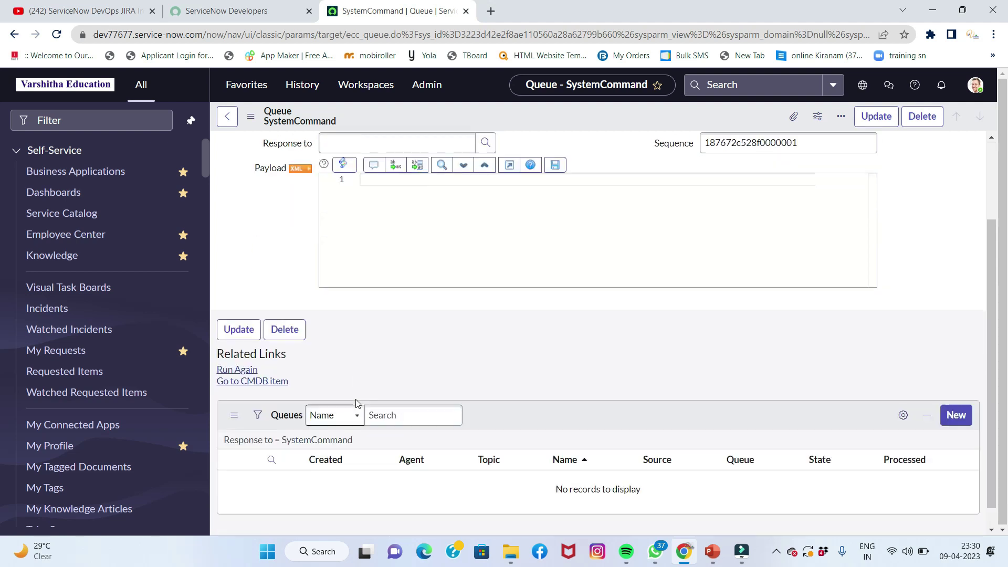
scroll(356, 403, down, 1)
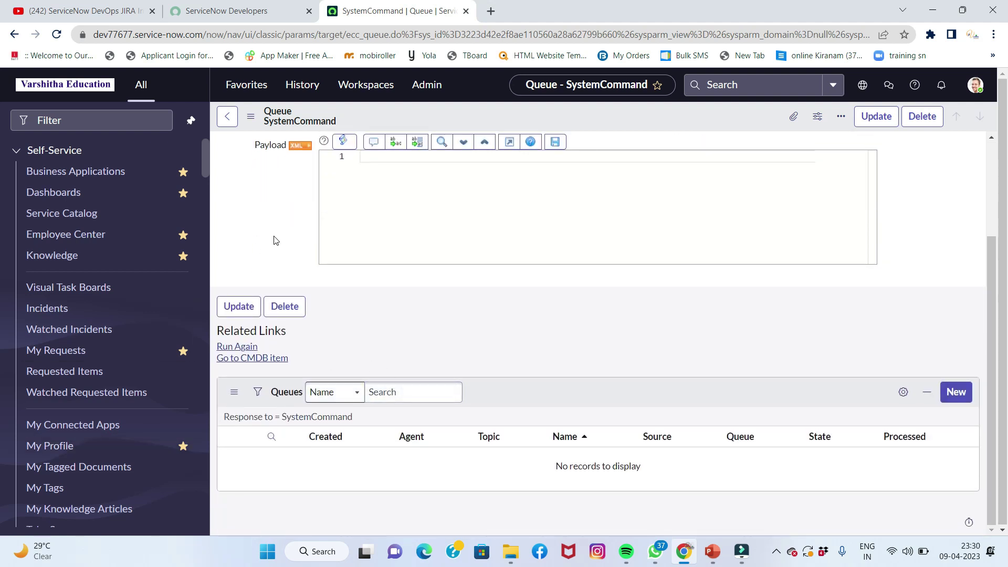
scroll(278, 236, up, 3)
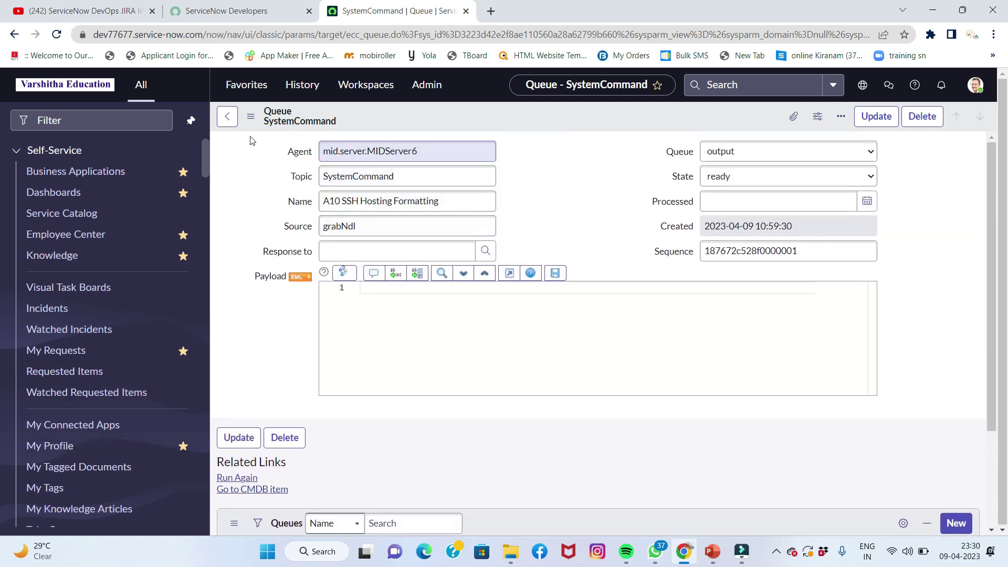
click(228, 118)
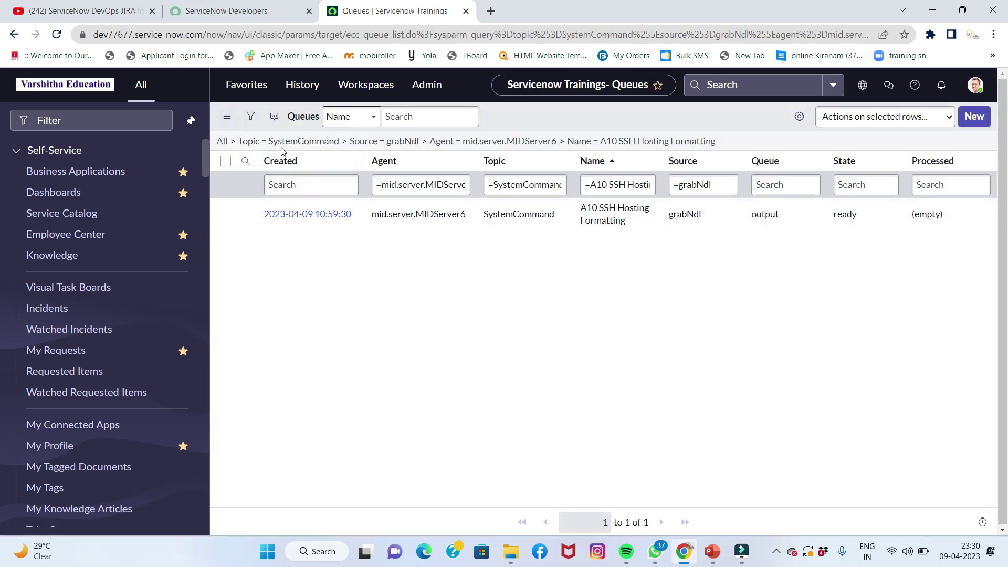
click(298, 213)
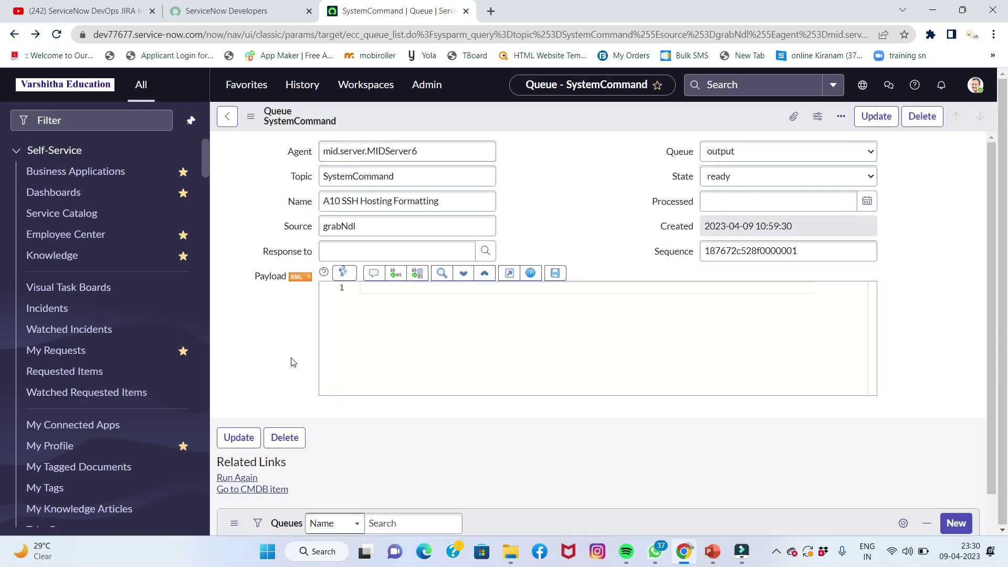
- Filter the navigator by "pattern", open the Discovery Patterns list and open the Active Directory Service pattern in Pattern Designer
click(70, 120)
text(patter)
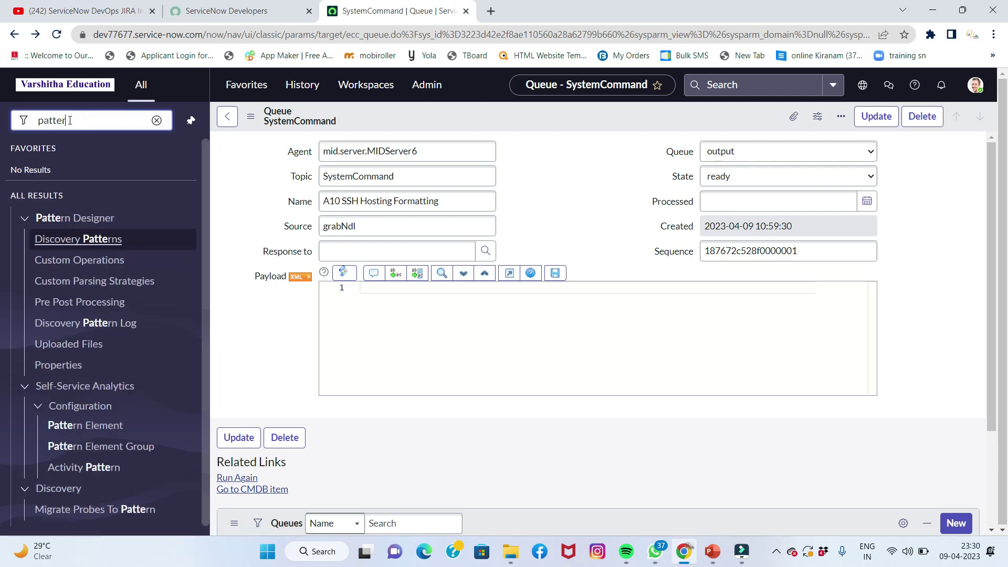
text(n)
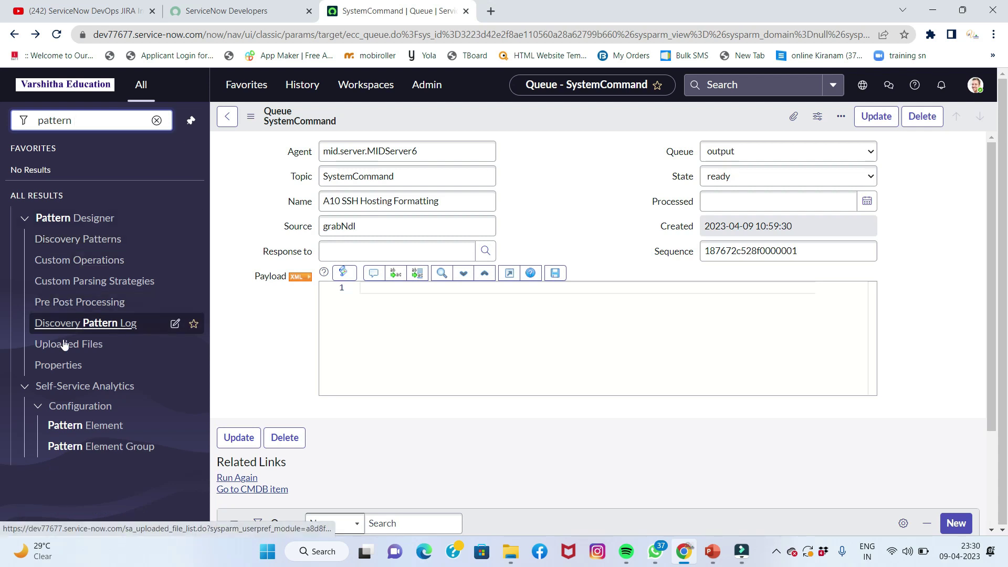
click(71, 237)
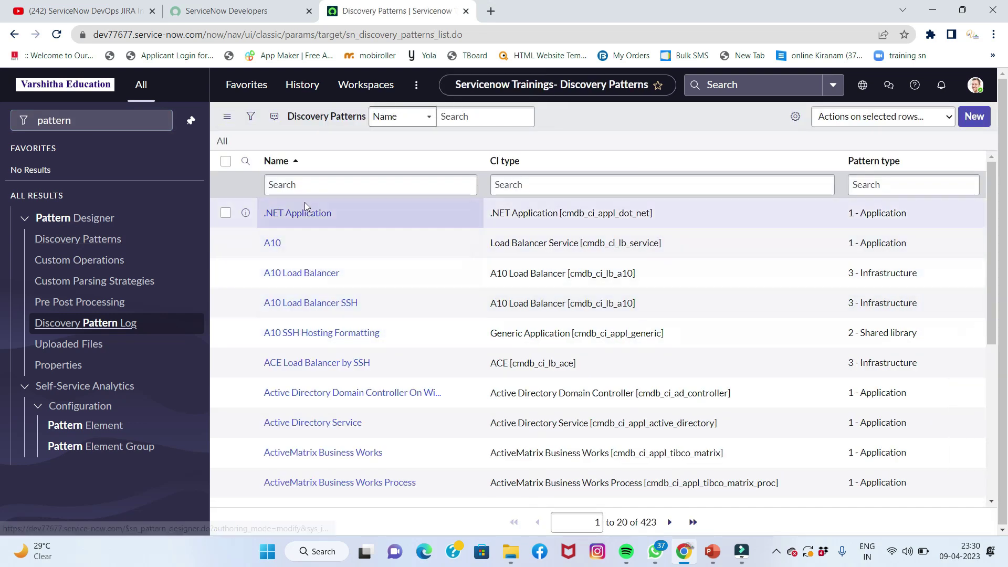
click(307, 424)
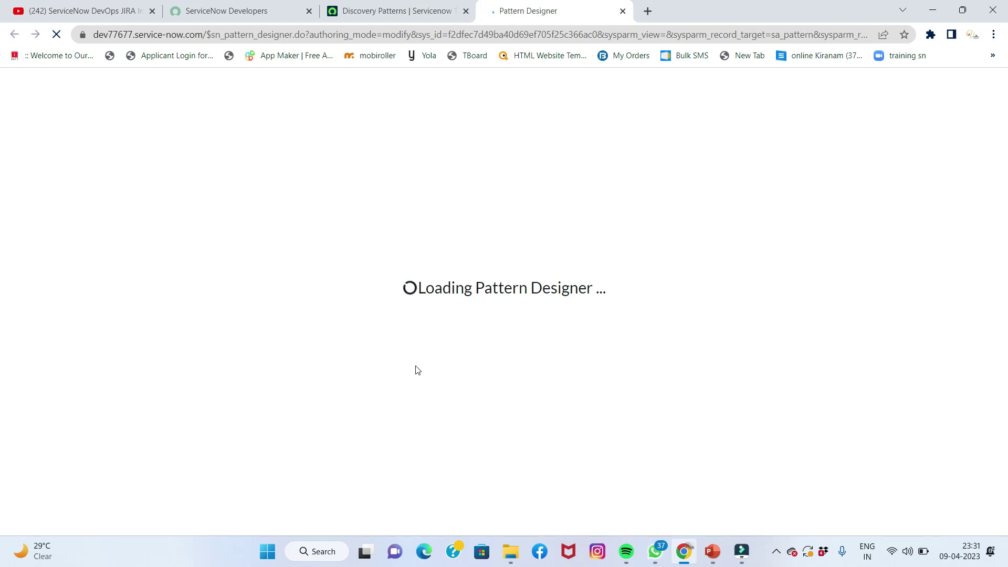
click(346, 19)
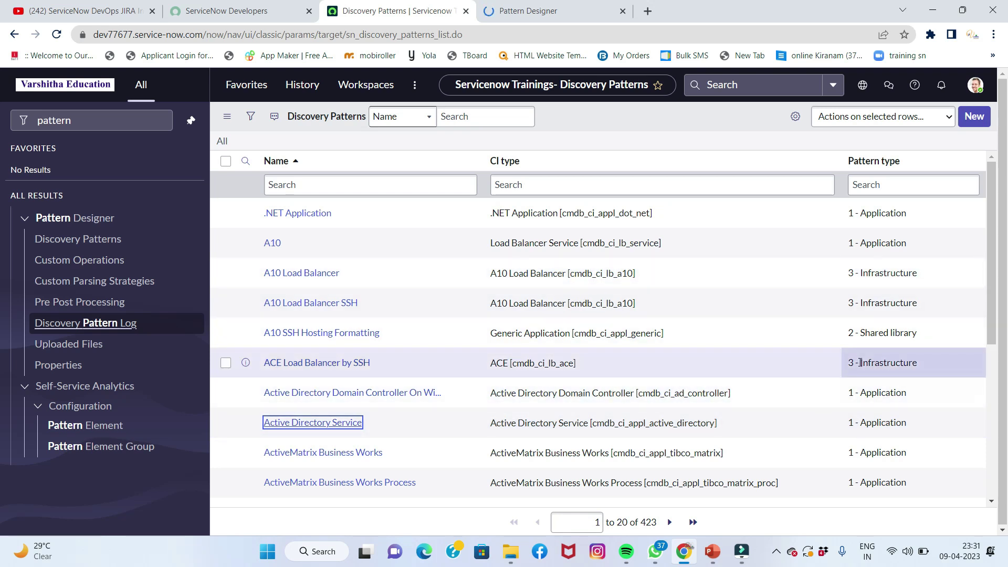
click(561, 18)
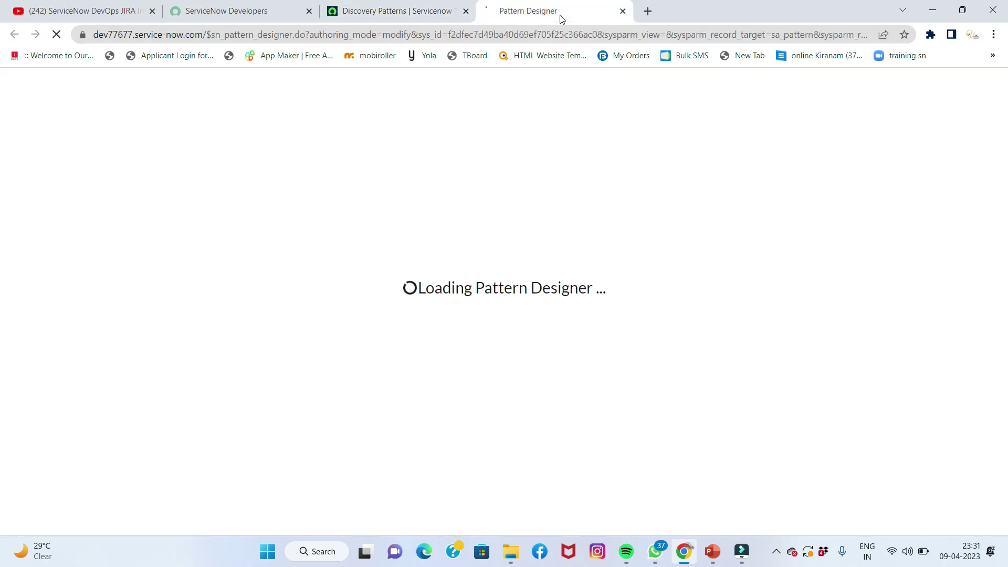
click(410, 2)
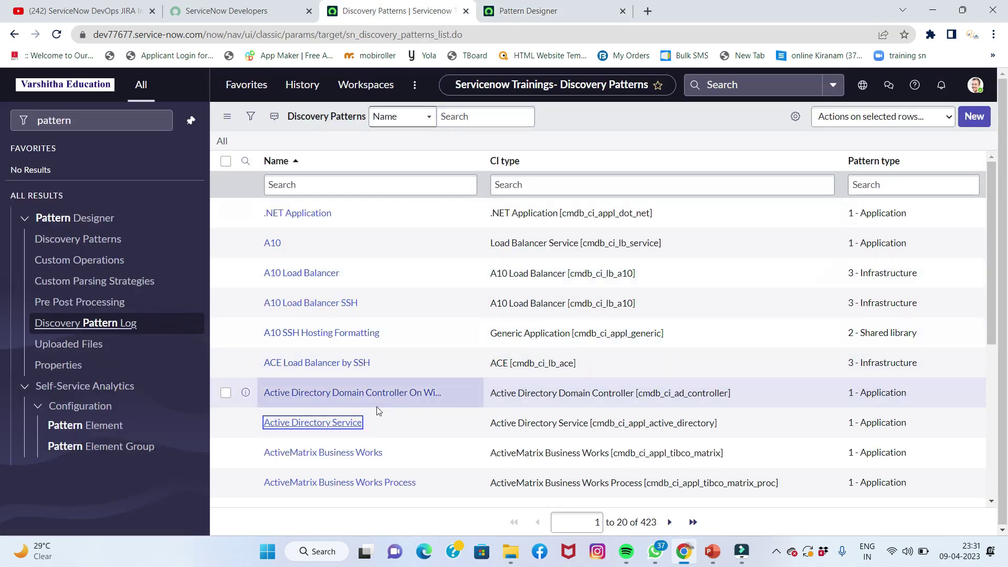
click(523, 12)
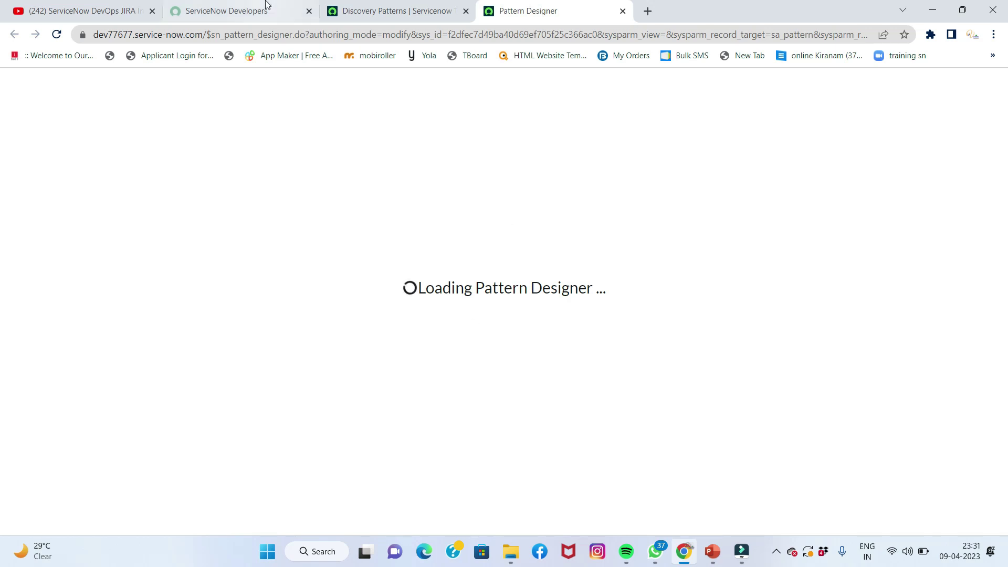
click(353, 15)
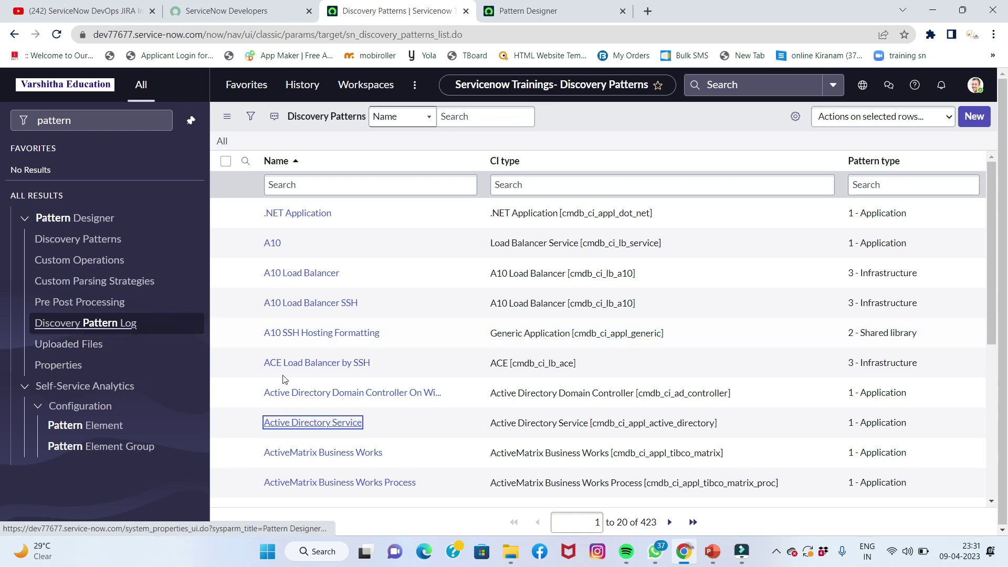
- Switch to PowerPoint and present the slides from the probes, sensors and patterns overview through to the Sensors list slide
click(711, 551)
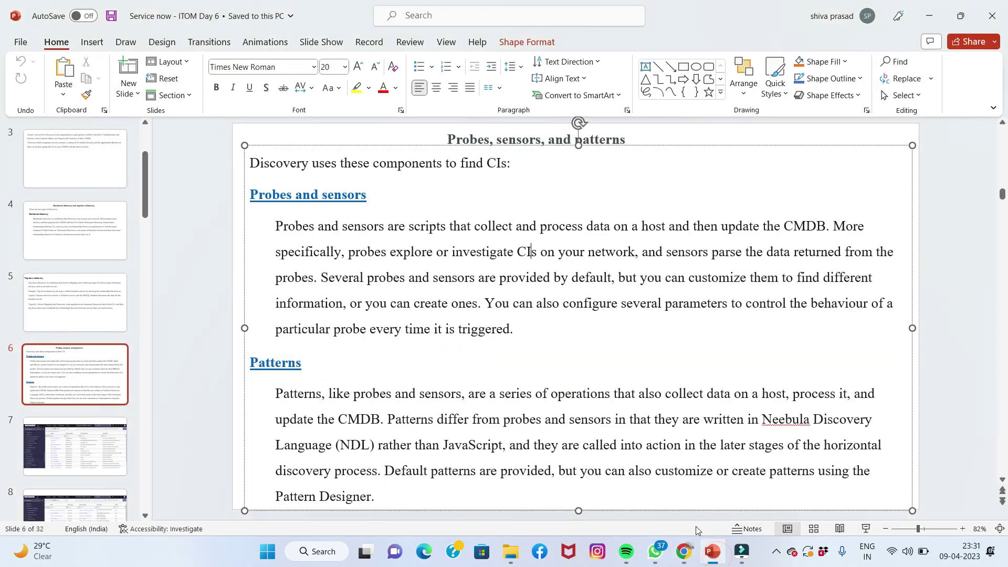
click(866, 530)
key(Right)
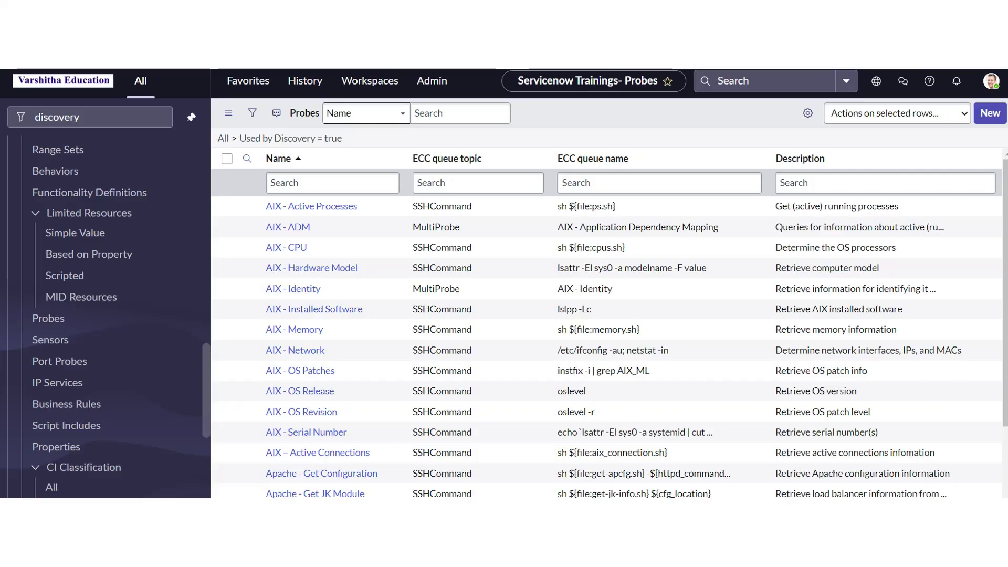
key(Right)
key(Right)
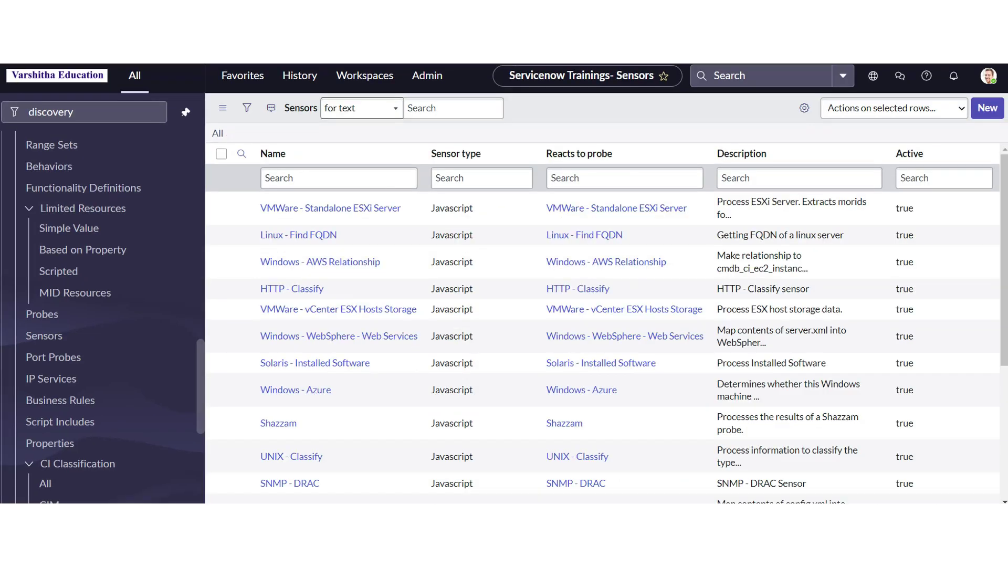
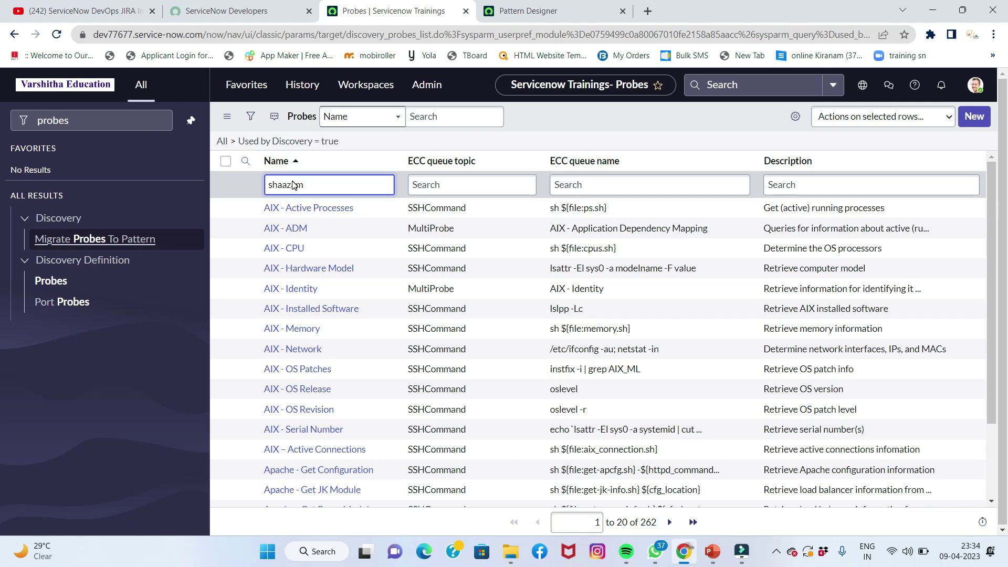
- Clear the Probes list filter, filter the names by "sha" and open the Shazzam probe record
click(221, 142)
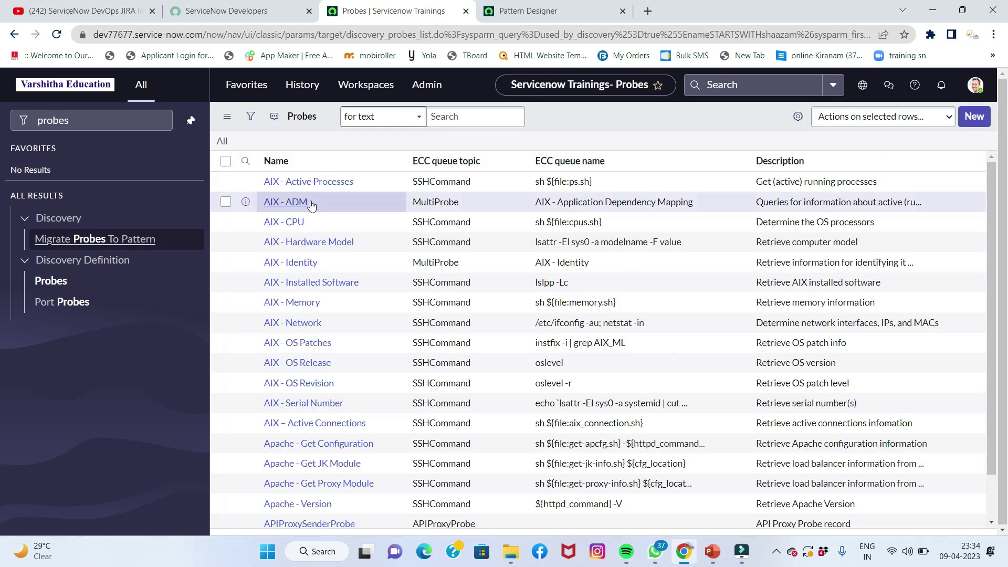
click(290, 179)
text(sha)
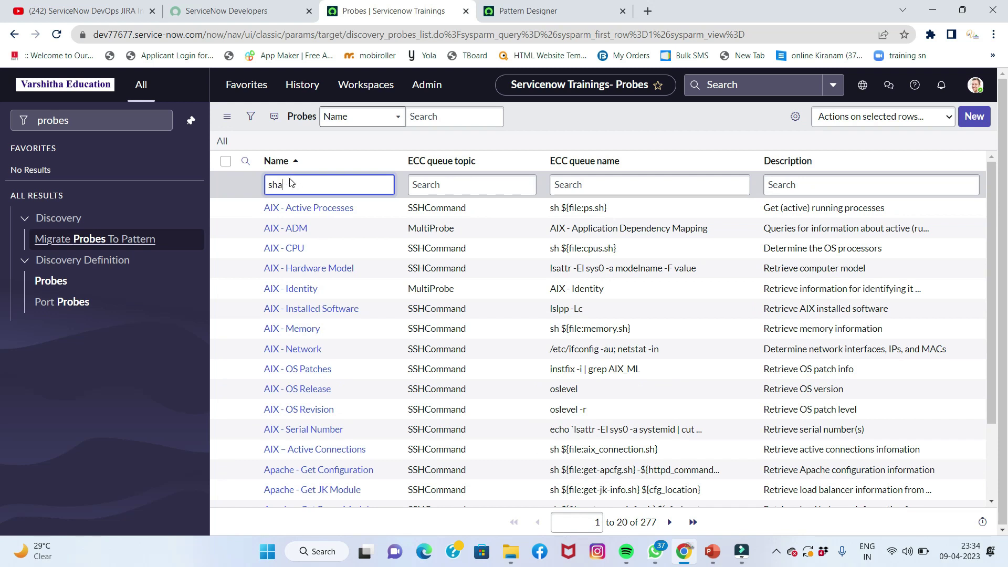
key(Return)
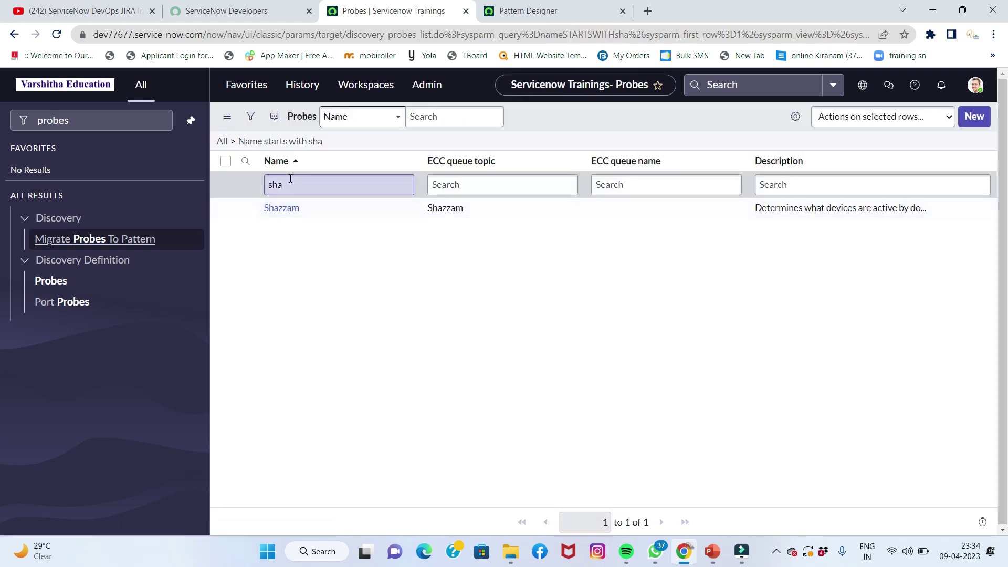
click(286, 212)
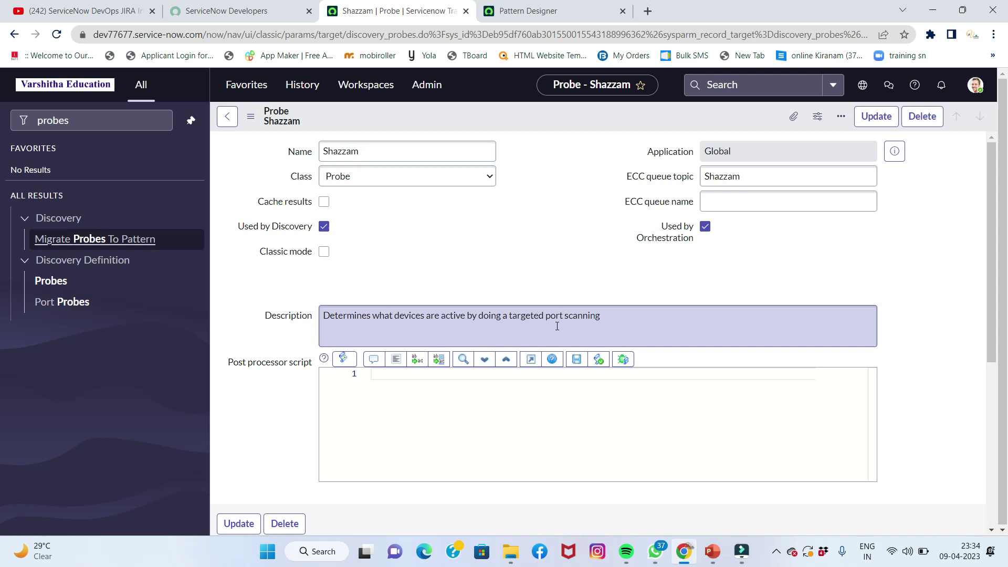
- Run a test of the Shazzam probe using MIDServer6 without entering a target, and close the progress dialog
click(619, 321)
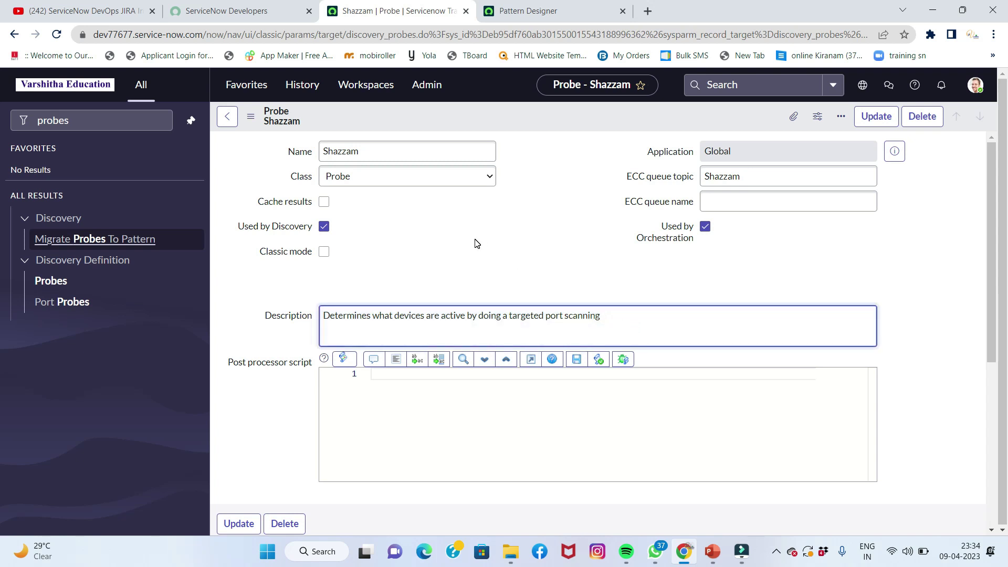
scroll(445, 345, down, 2)
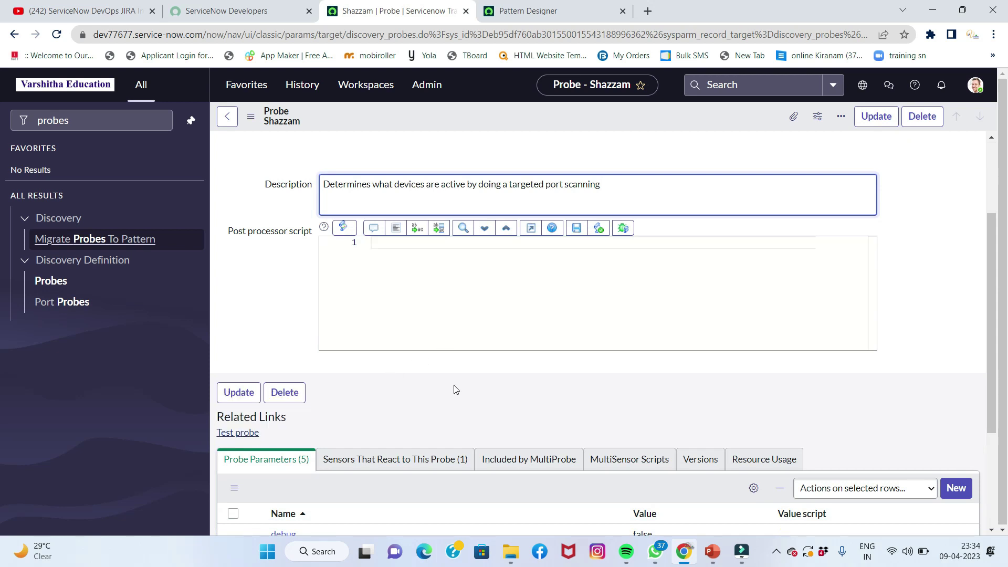
scroll(455, 389, down, 3)
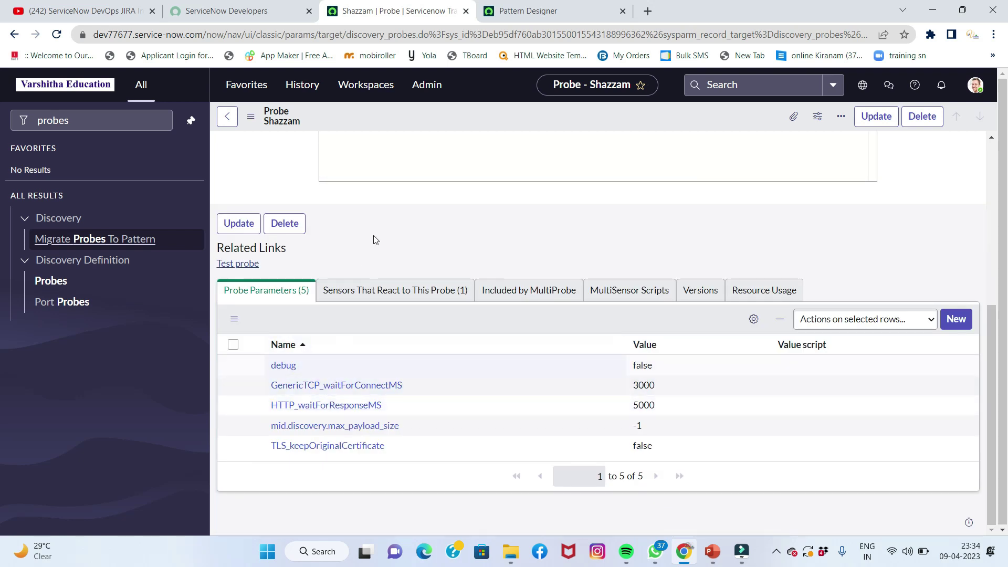
click(251, 266)
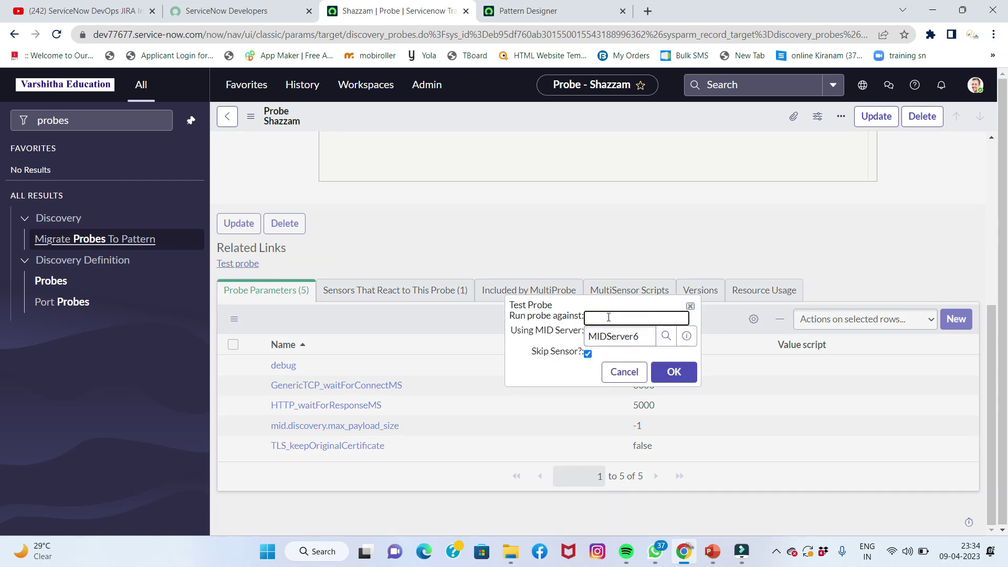
click(607, 320)
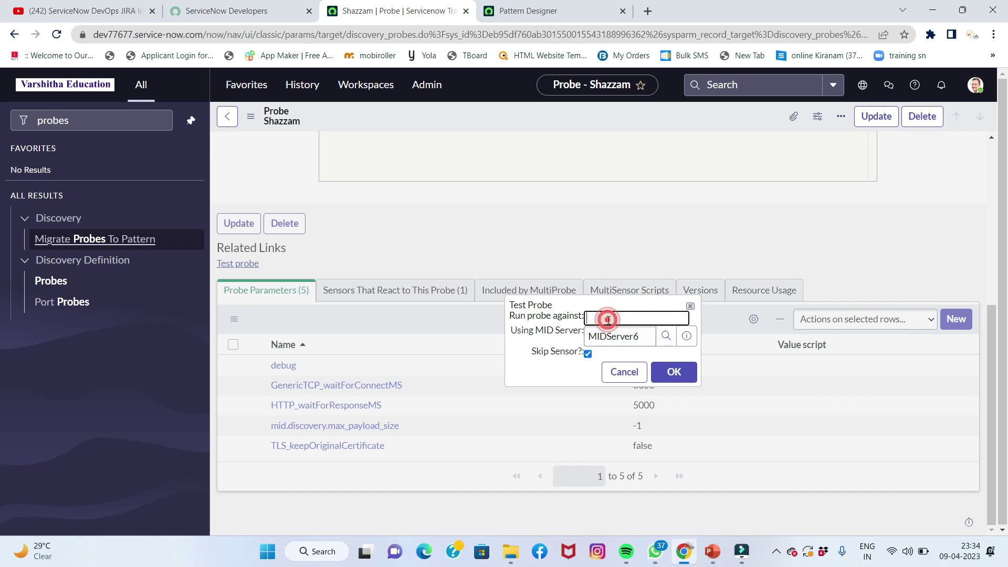
click(587, 355)
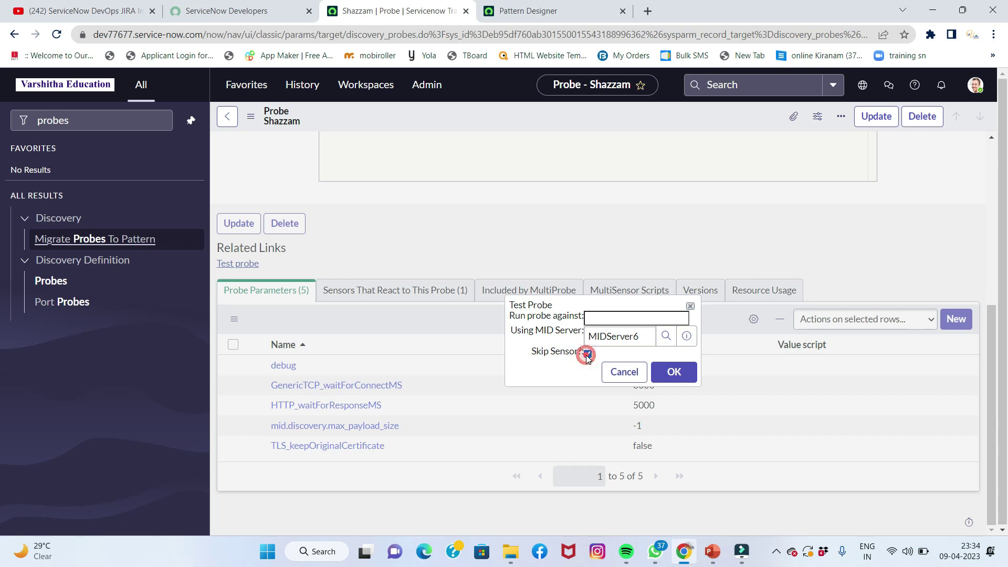
click(656, 370)
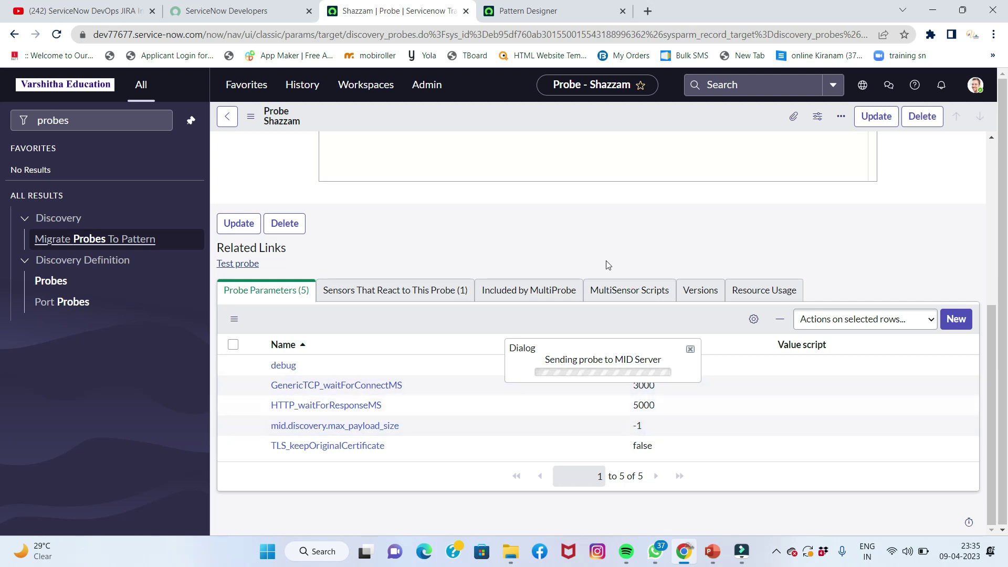
scroll(606, 264, up, 3)
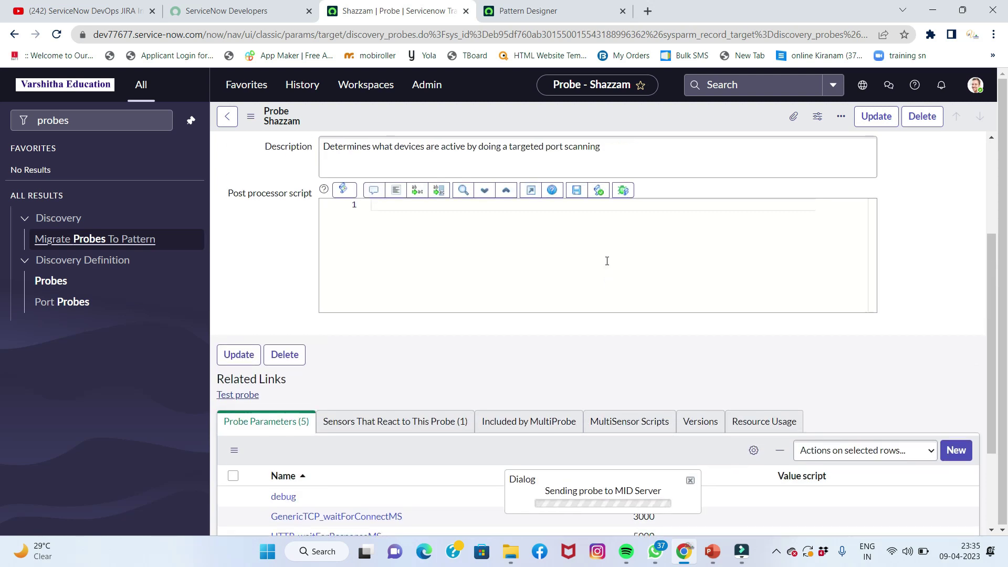
scroll(606, 281, down, 3)
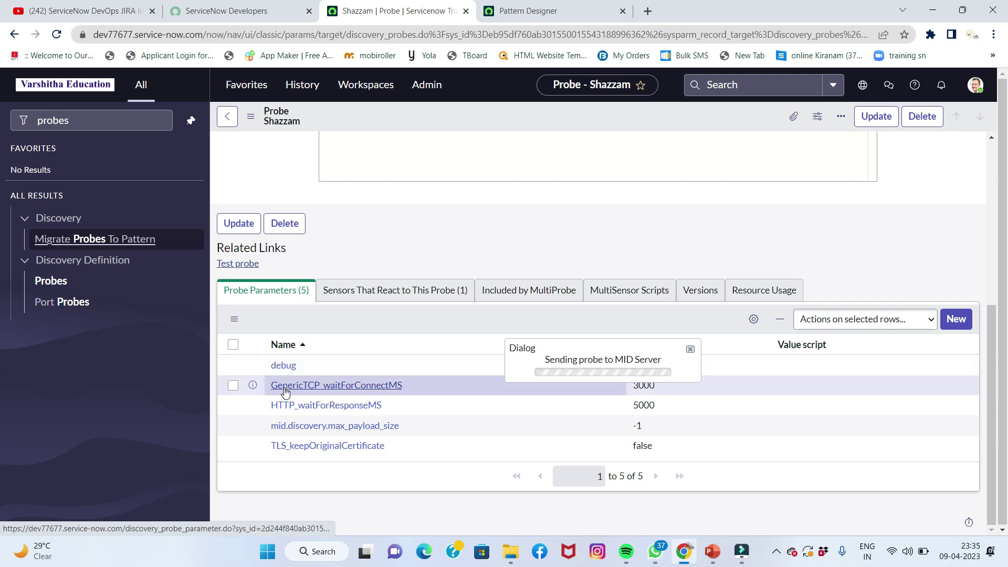
click(690, 348)
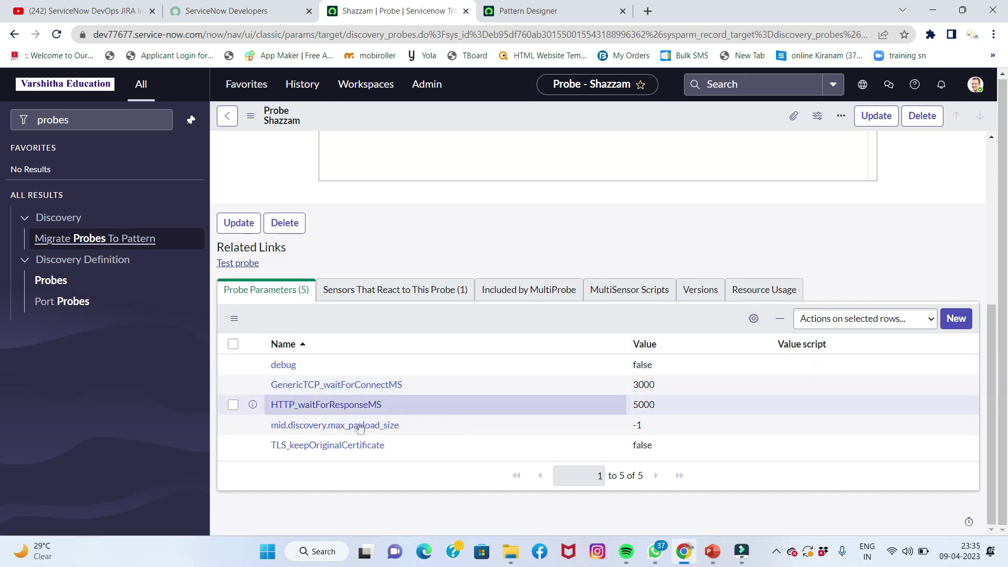
- Review the Shazzam probe's reacting sensors, MultiProbe, MultiSensor Scripts, Versions and Resource Usage related lists, ending with its probe parameters
click(349, 294)
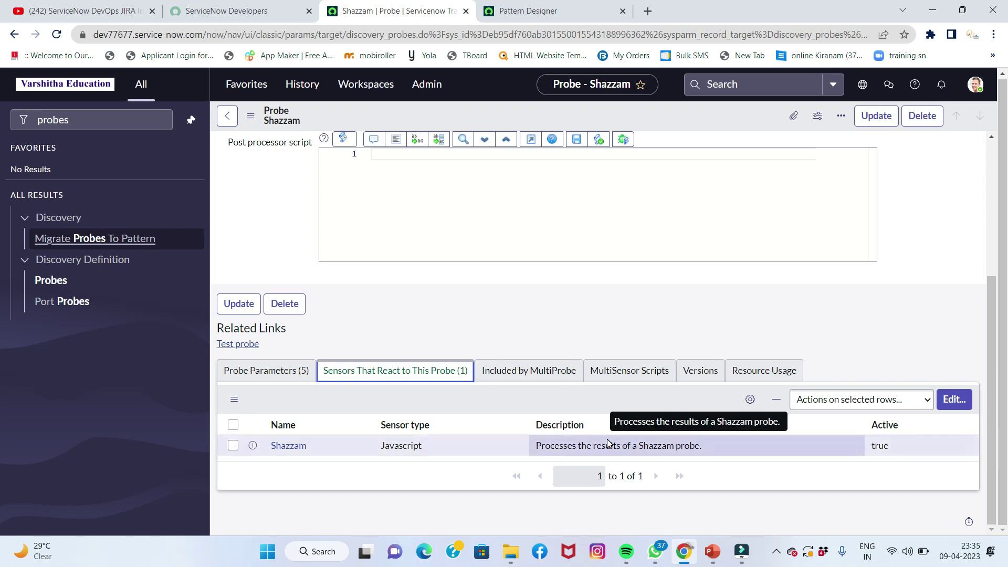
click(541, 379)
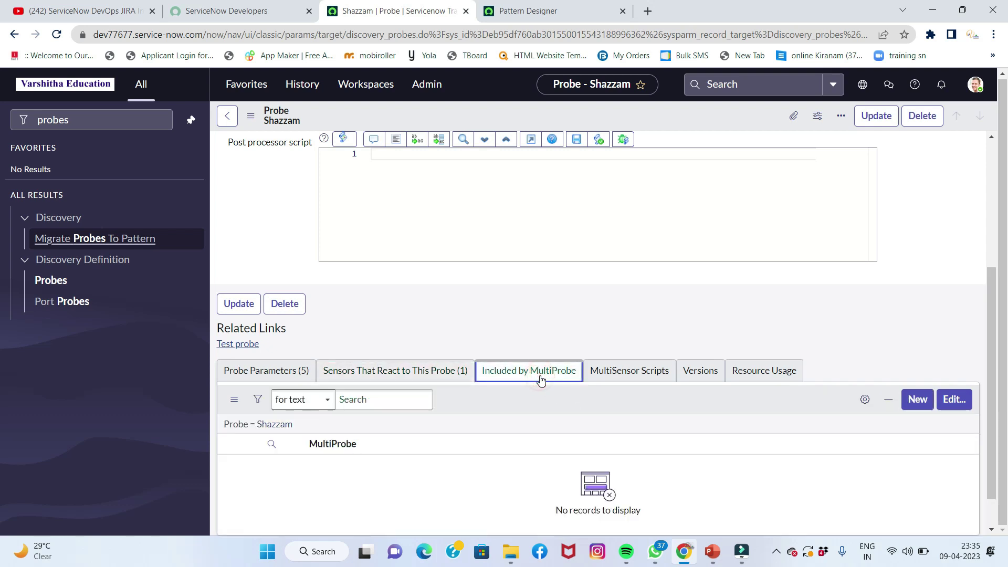
click(598, 373)
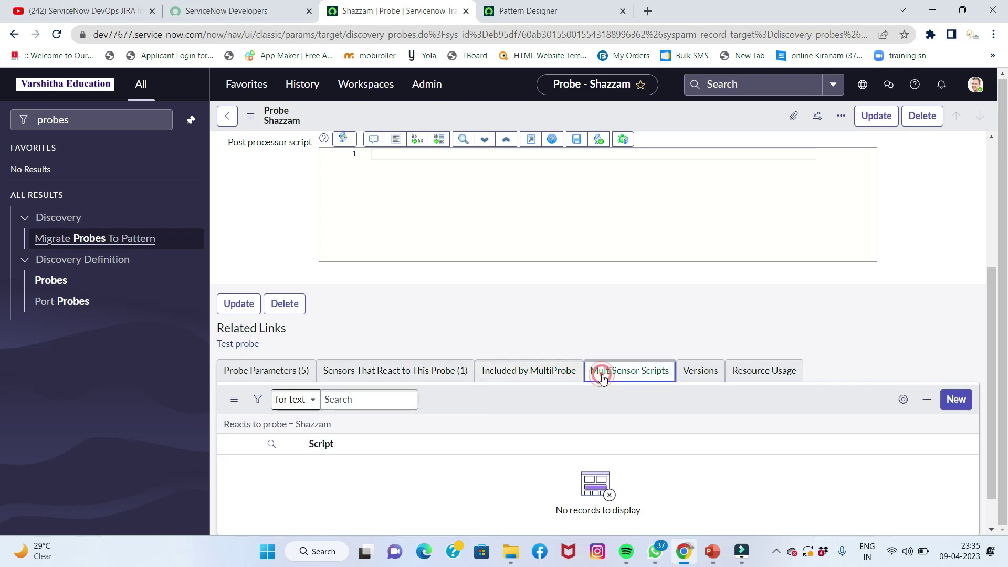
click(689, 377)
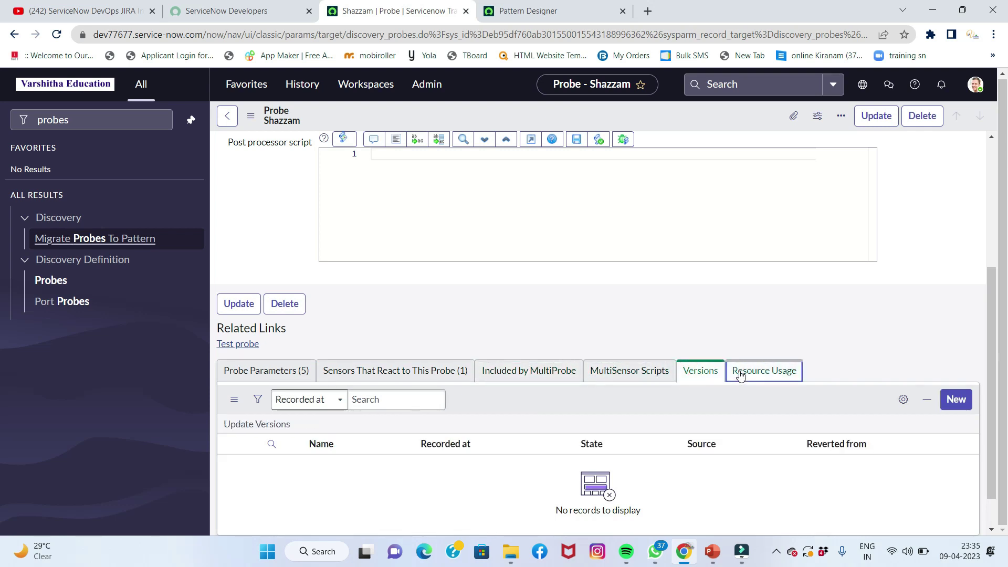
click(737, 373)
click(301, 379)
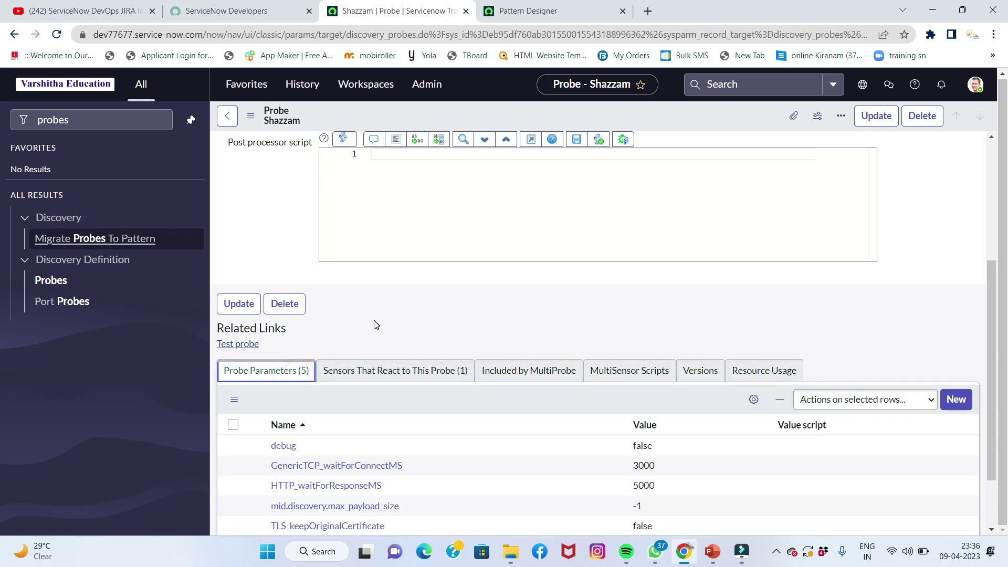
scroll(377, 325, down, 2)
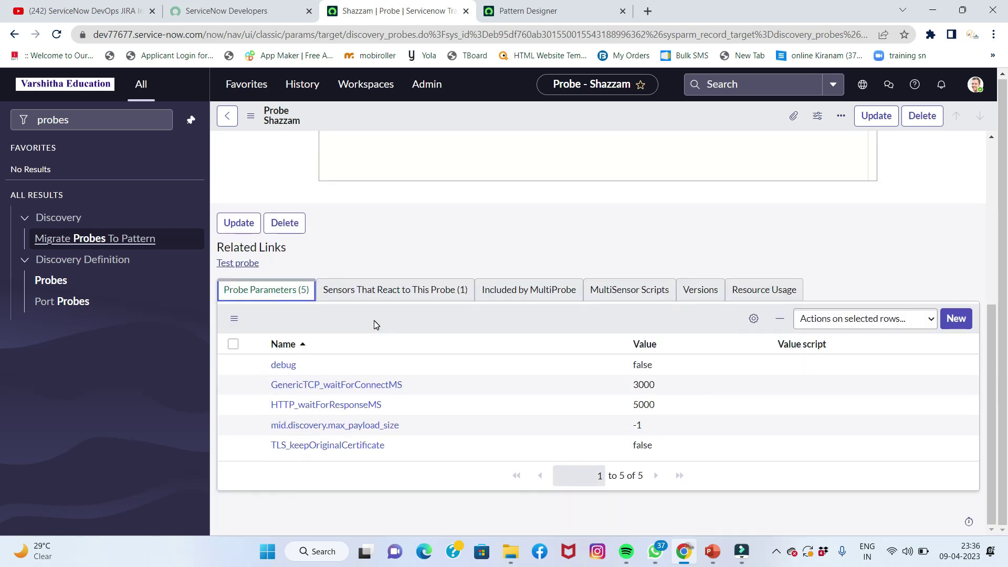
scroll(376, 325, up, 7)
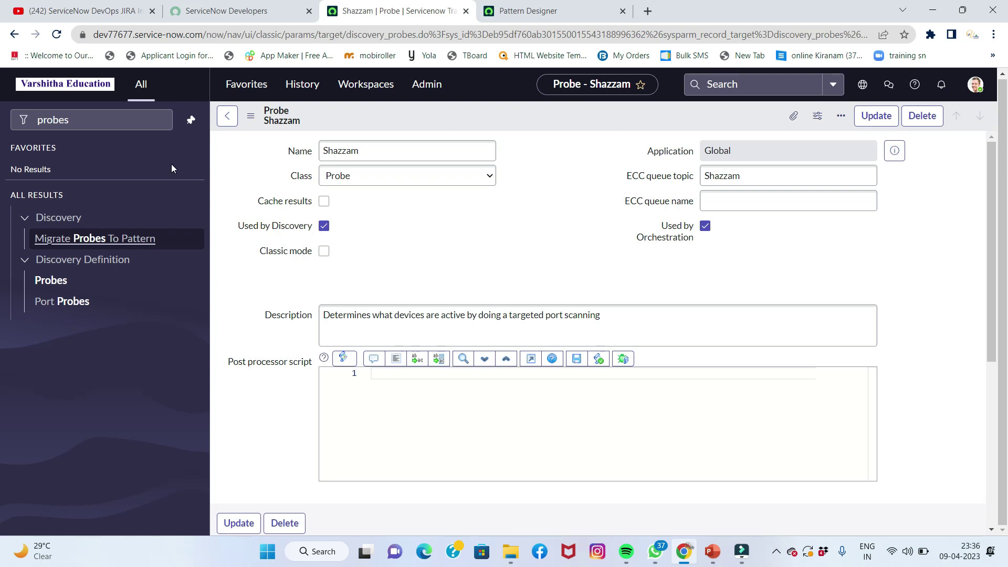
- Filter the application navigator by "discovery" and open the Discovery Schedules list
double_click(97, 118)
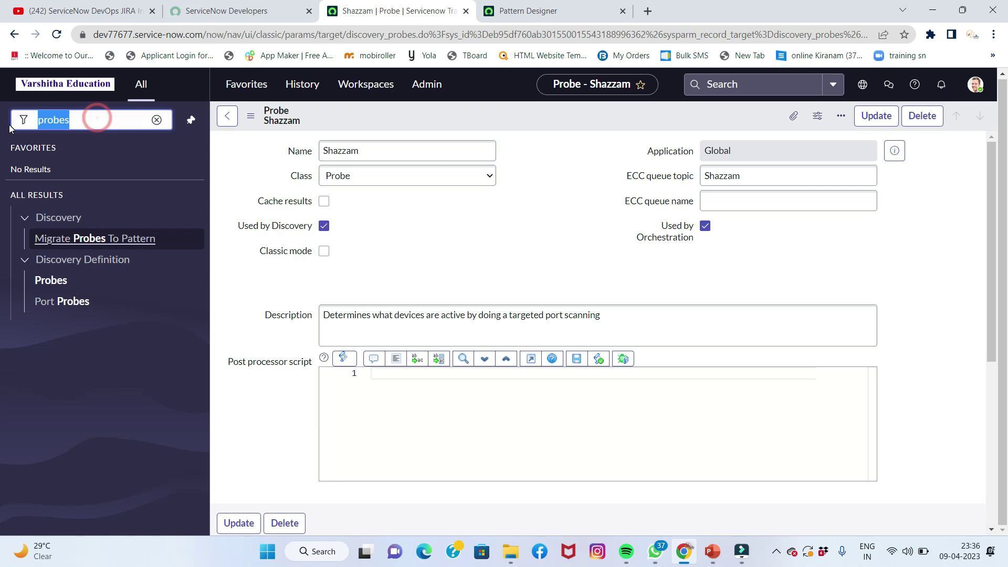
text(di)
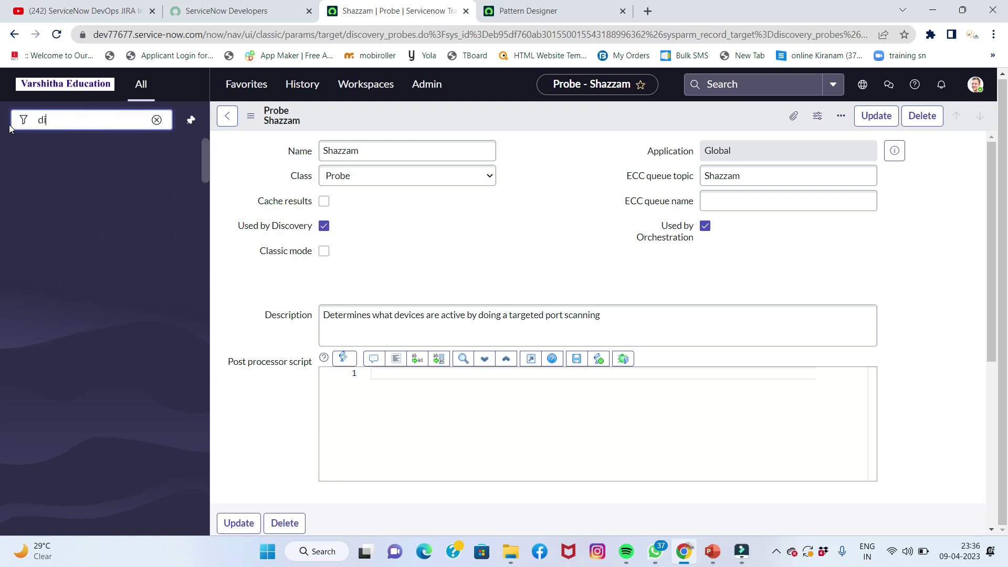
text(sc)
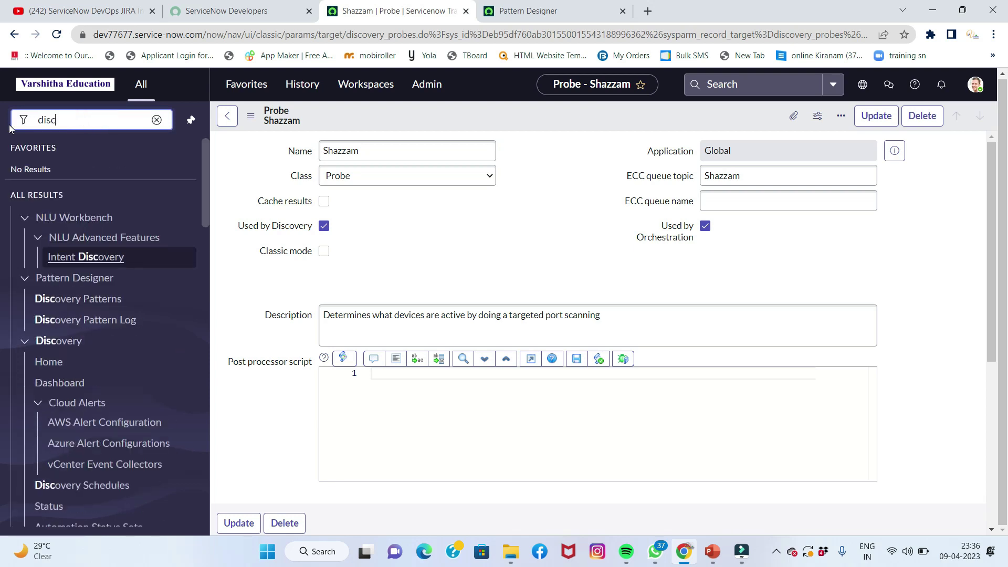
text(overy)
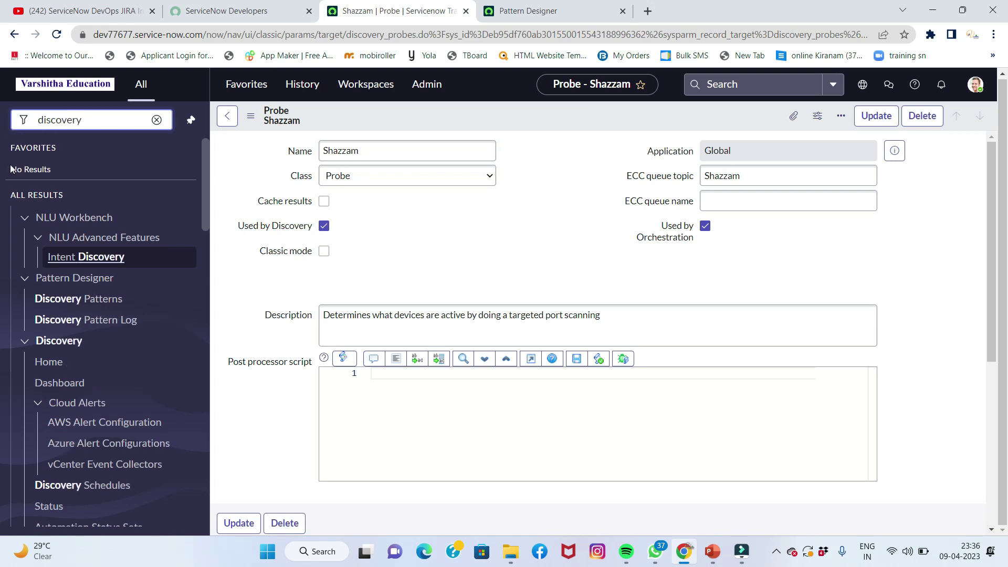
scroll(82, 373, down, 4)
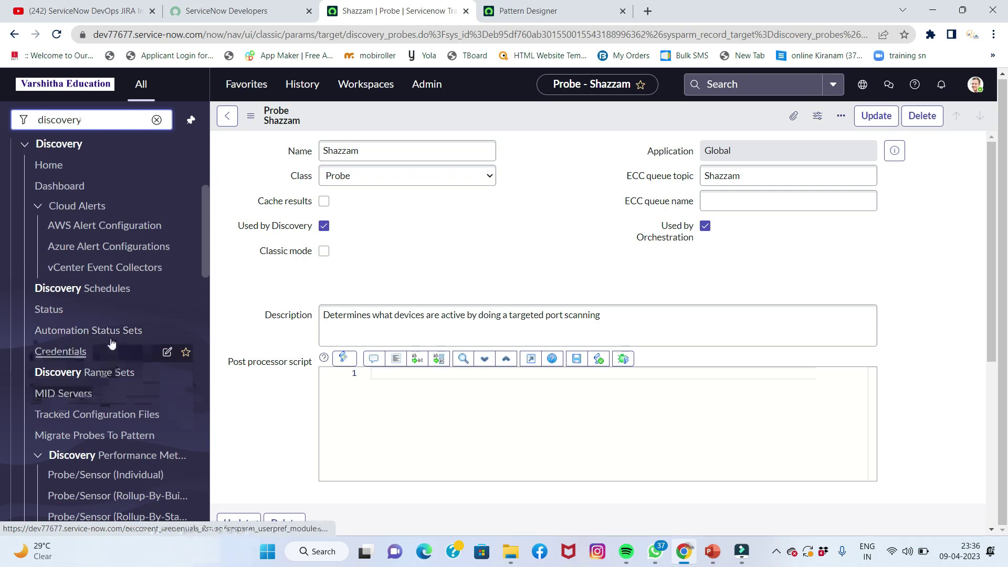
scroll(105, 315, up, 3)
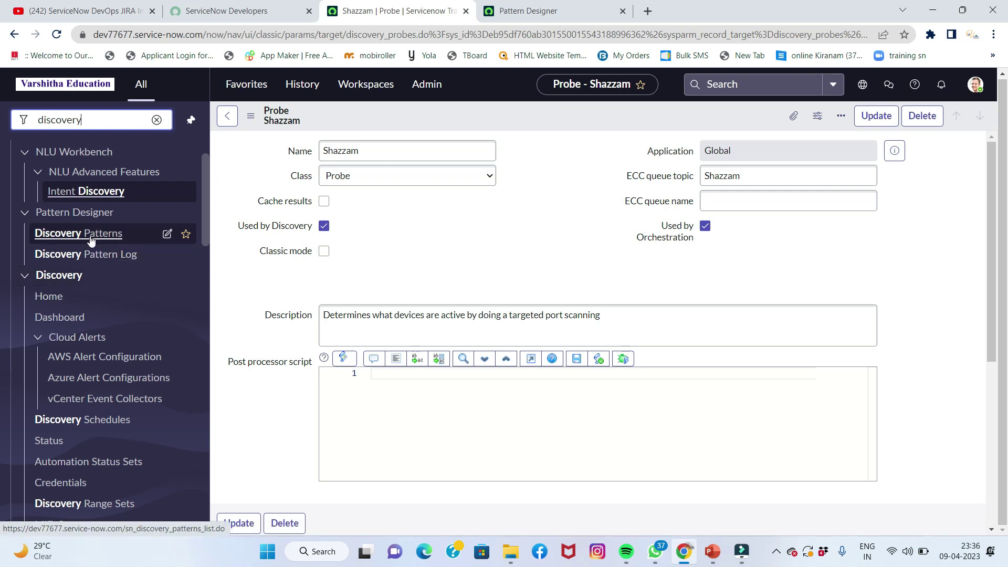
scroll(91, 239, up, 2)
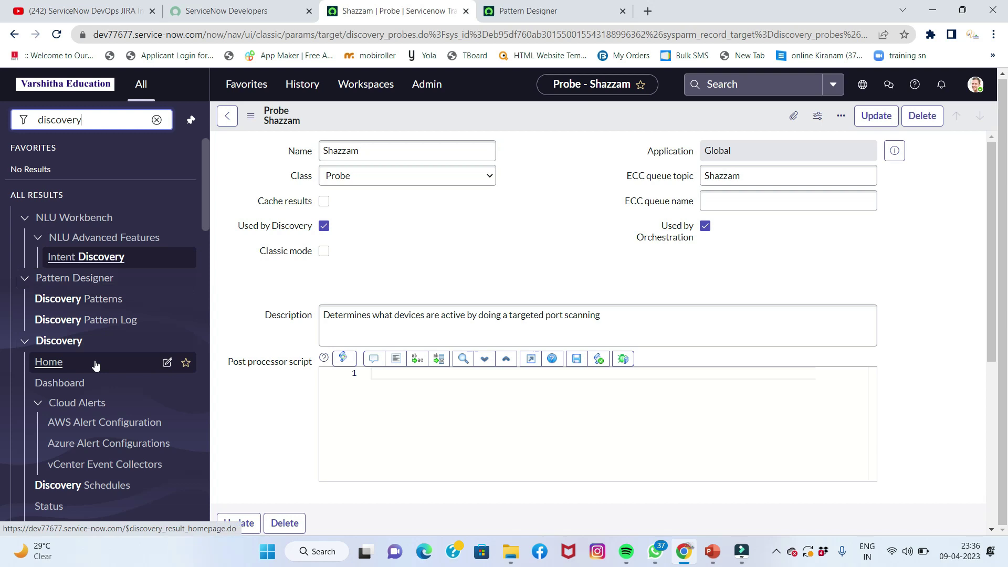
scroll(96, 362, down, 1)
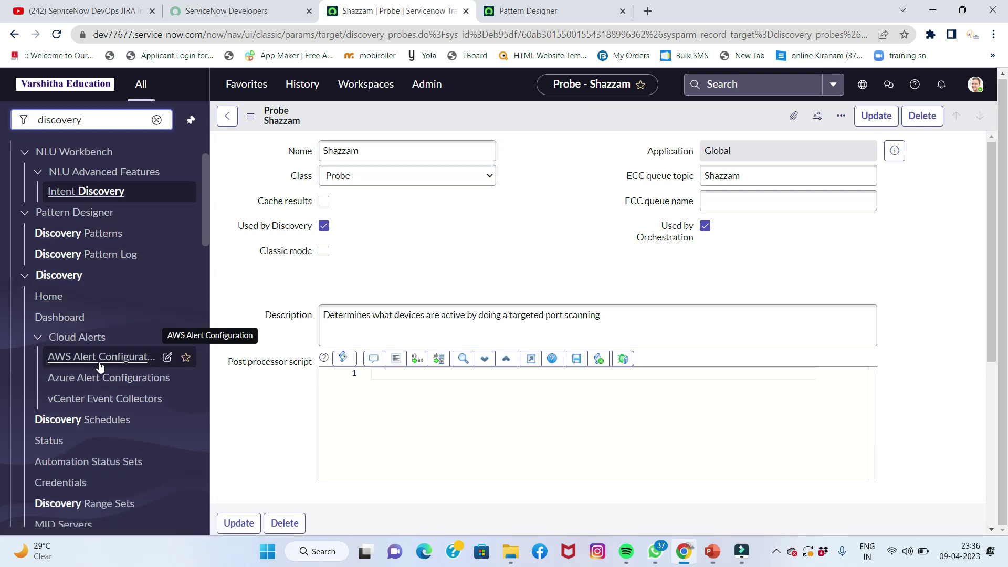
click(97, 420)
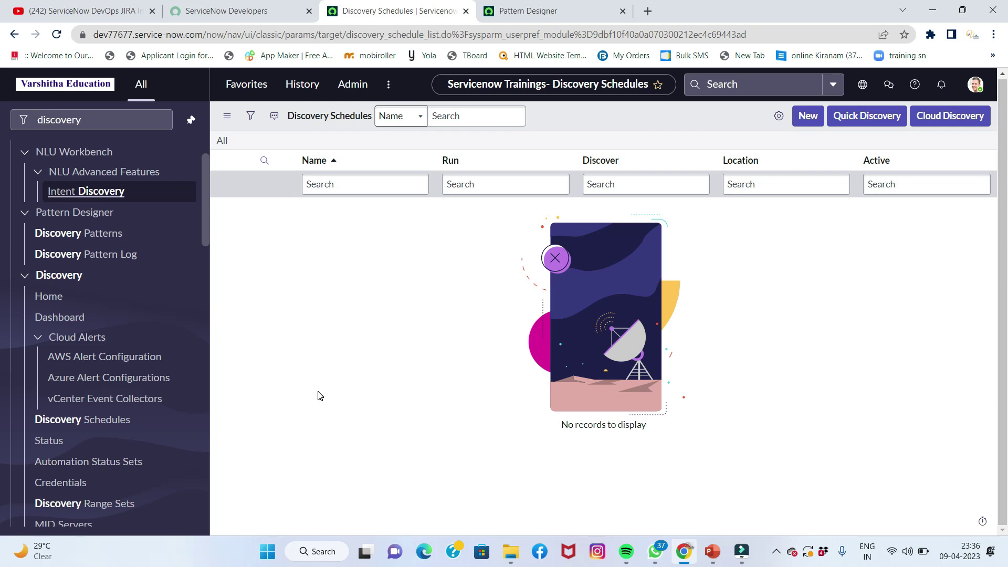
- View the Quick Discovery dialog without running it, and open Cloud Discovery from the schedules list
click(855, 116)
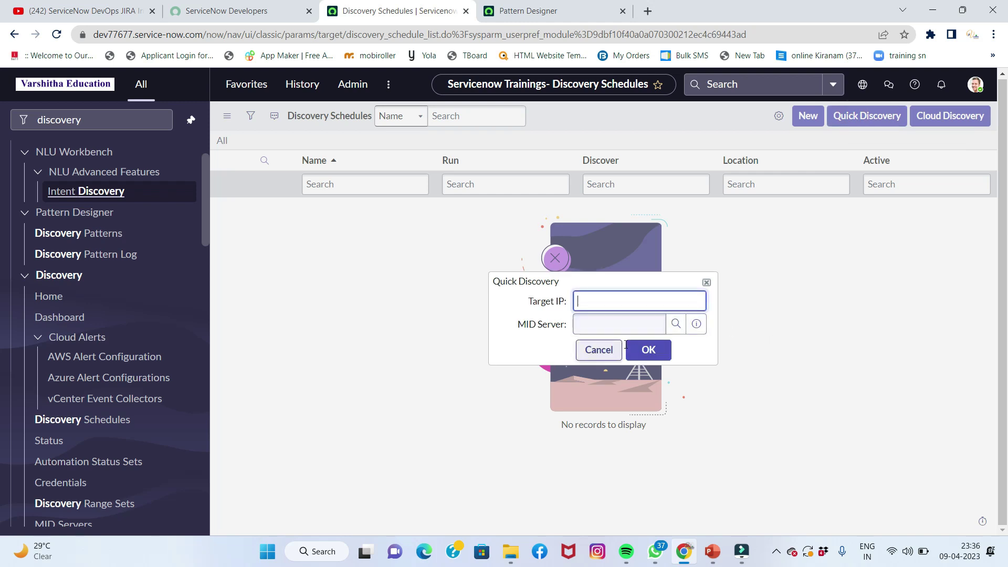
click(593, 350)
click(921, 113)
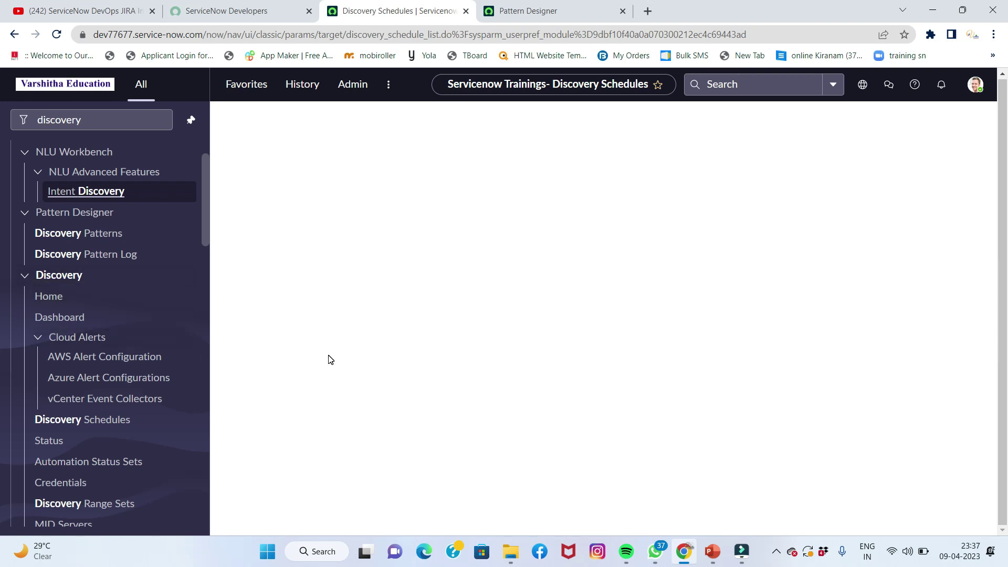
- Switch to the Active Directory Service pattern in Pattern Designer and review its pattern text, Pattern Orchestrator settings and basic details
click(508, 15)
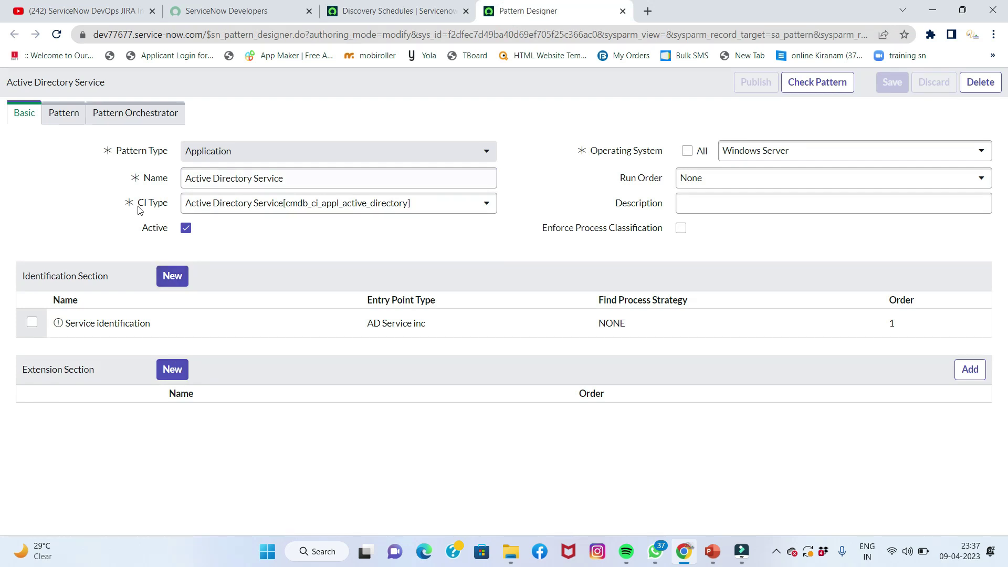
click(74, 114)
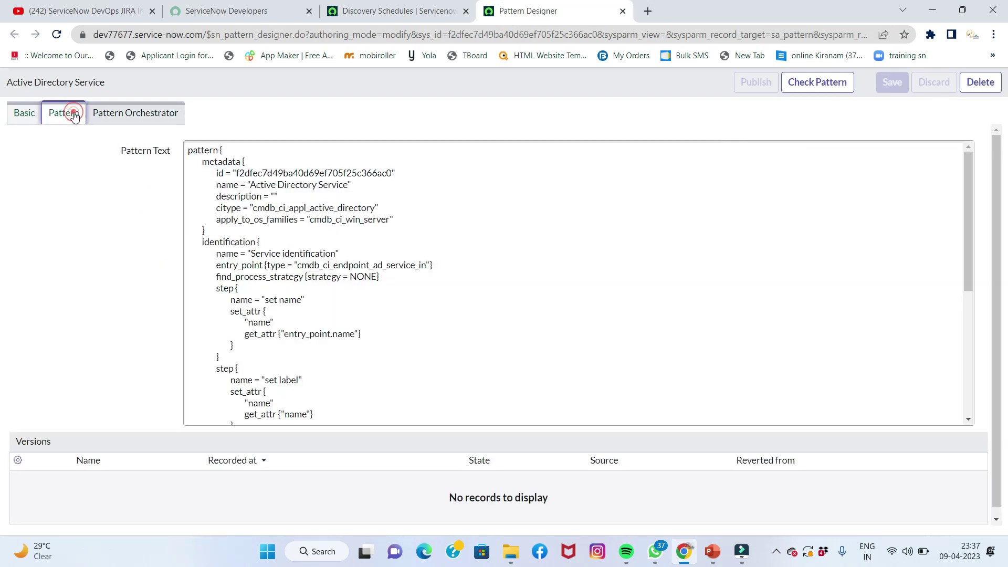
click(108, 120)
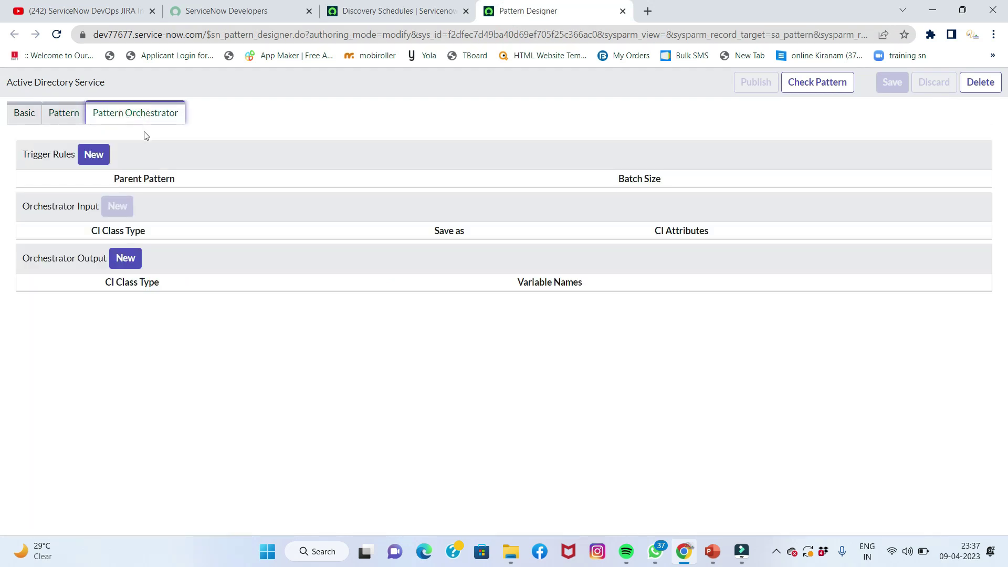
click(27, 113)
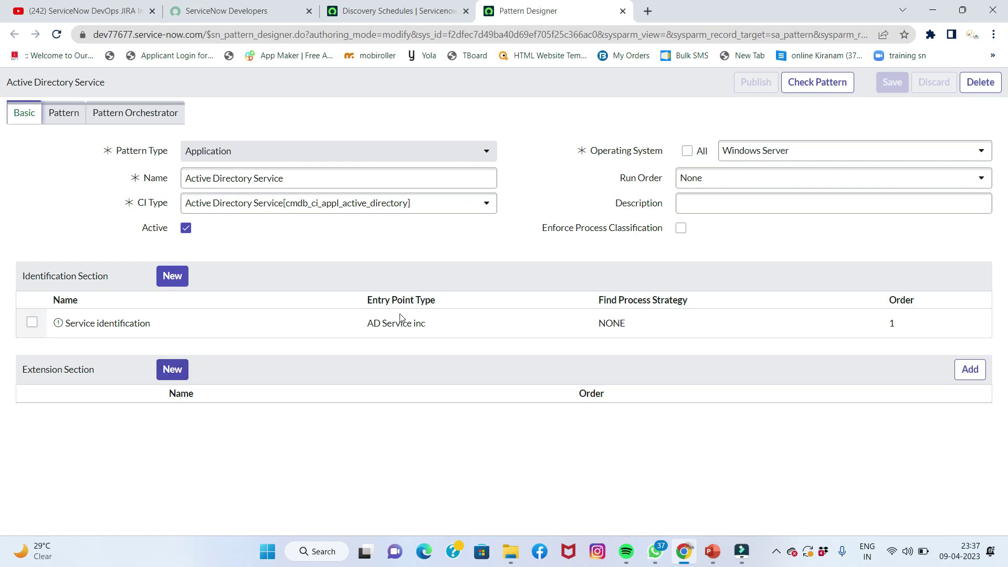
- Return to the Discovery modules, open the Discovery Status list and open the DIS0010001 record
click(433, 10)
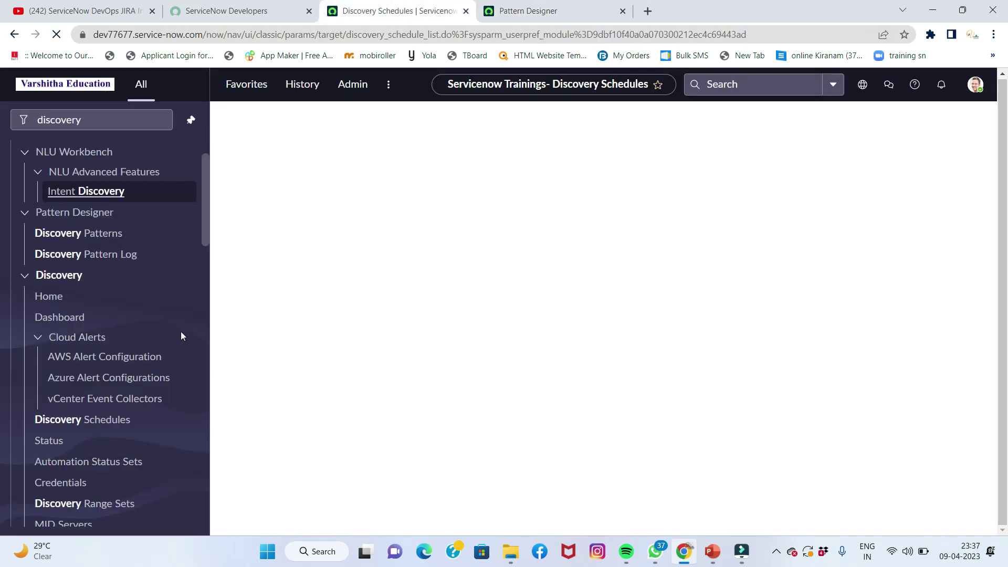
scroll(137, 349, down, 1)
click(57, 374)
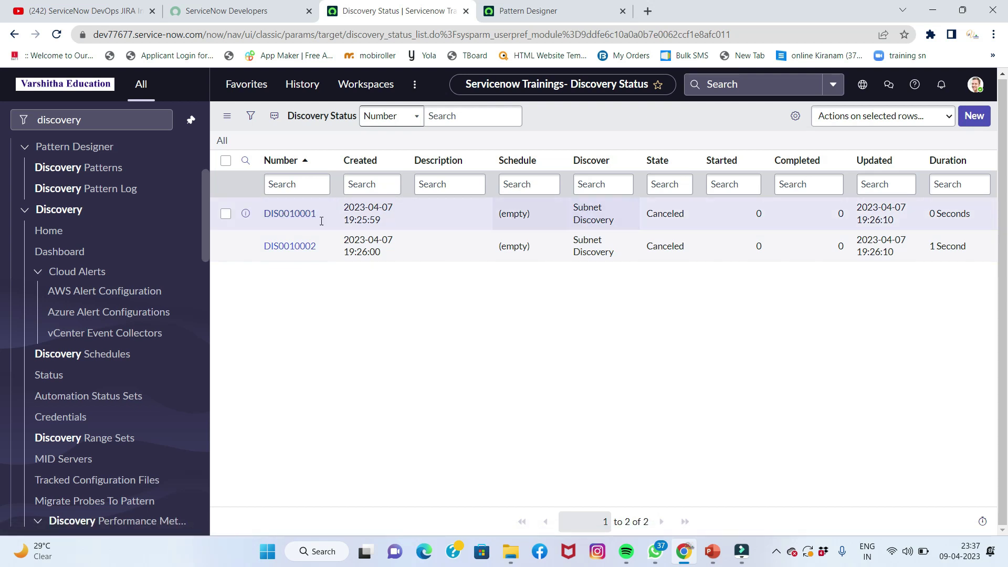
click(276, 219)
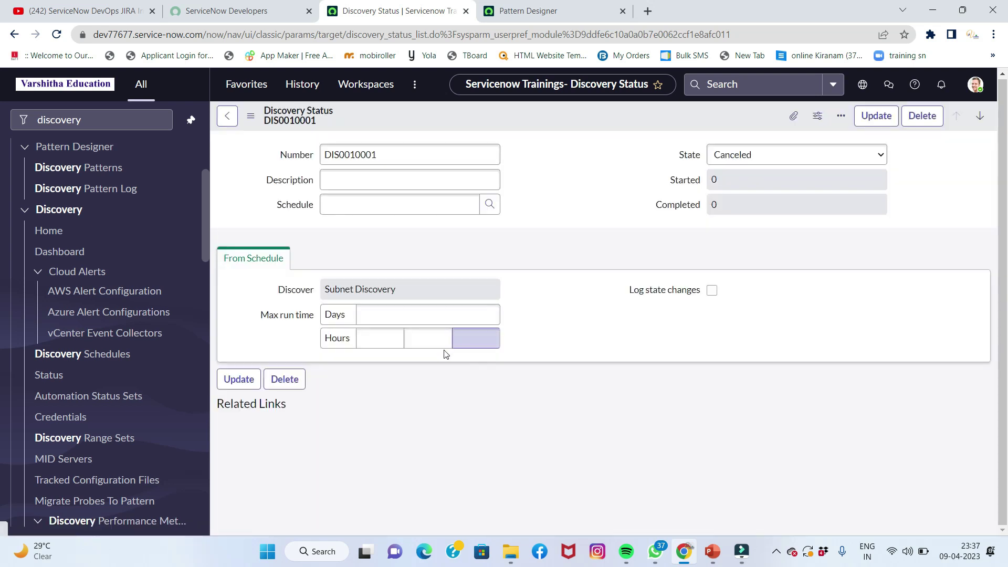
- Review the Discovery Status record's Discovery Log and Devices related lists and its main form details
scroll(376, 339, down, 4)
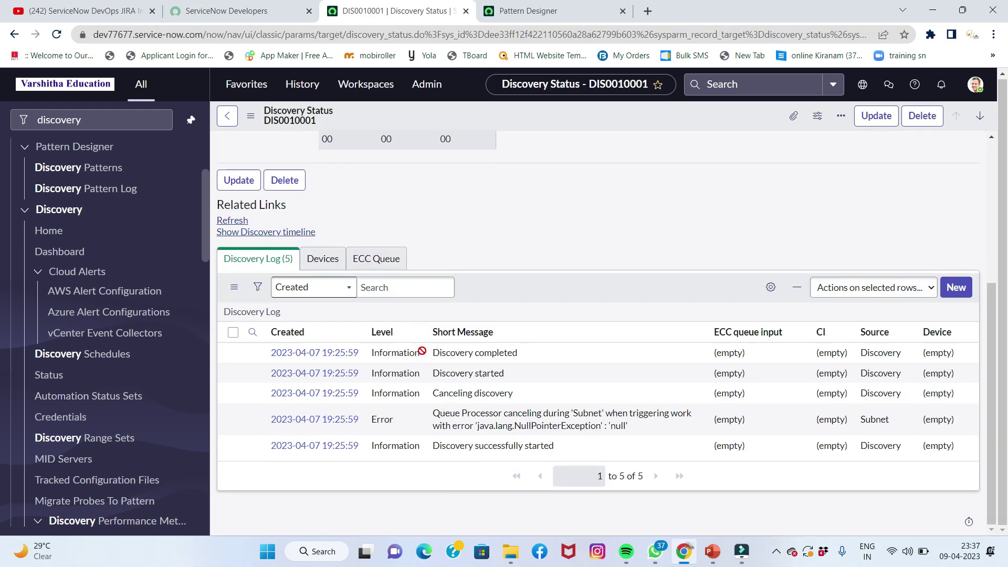
mouse_move(422, 351)
mouse_down()
mouse_move(423, 388)
mouse_move(432, 371)
mouse_move(420, 358)
mouse_up()
click(341, 310)
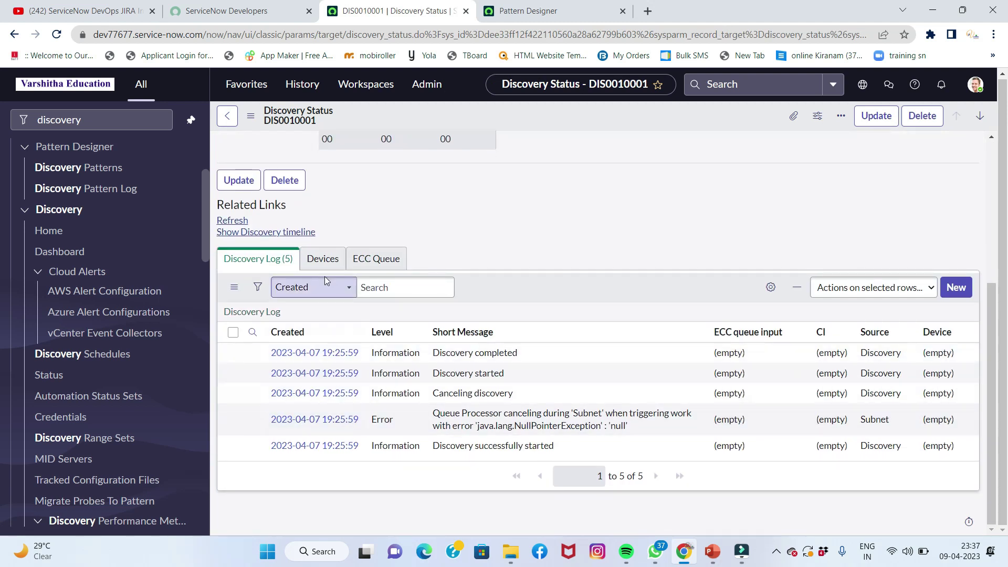
click(322, 260)
click(268, 326)
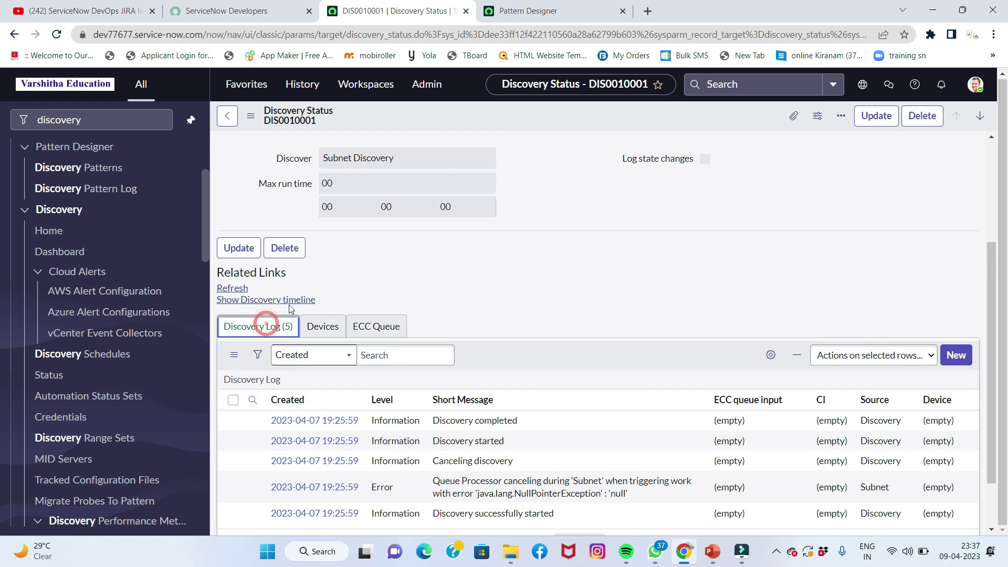
scroll(361, 286, up, 3)
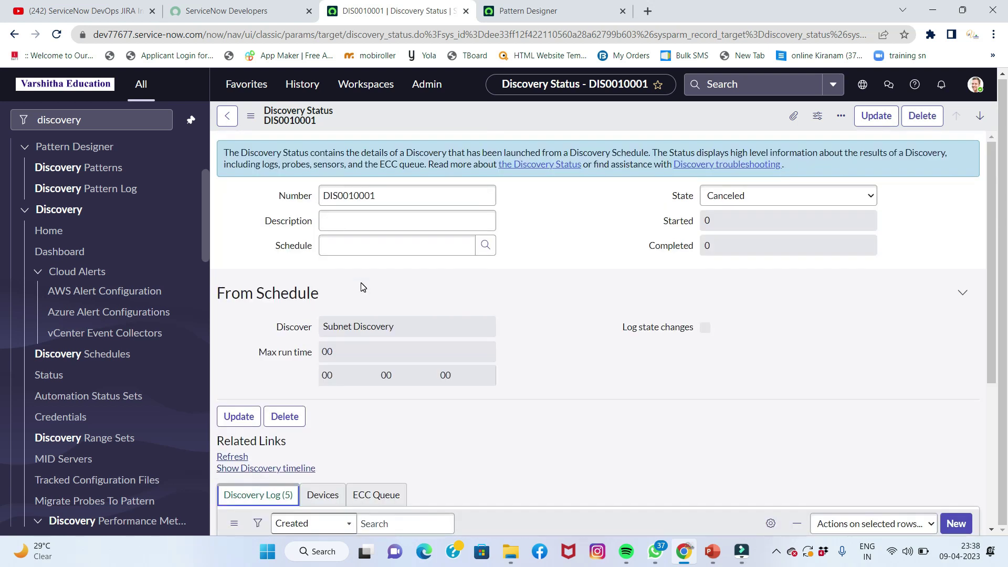
click(357, 198)
mouse_move(297, 335)
click(706, 552)
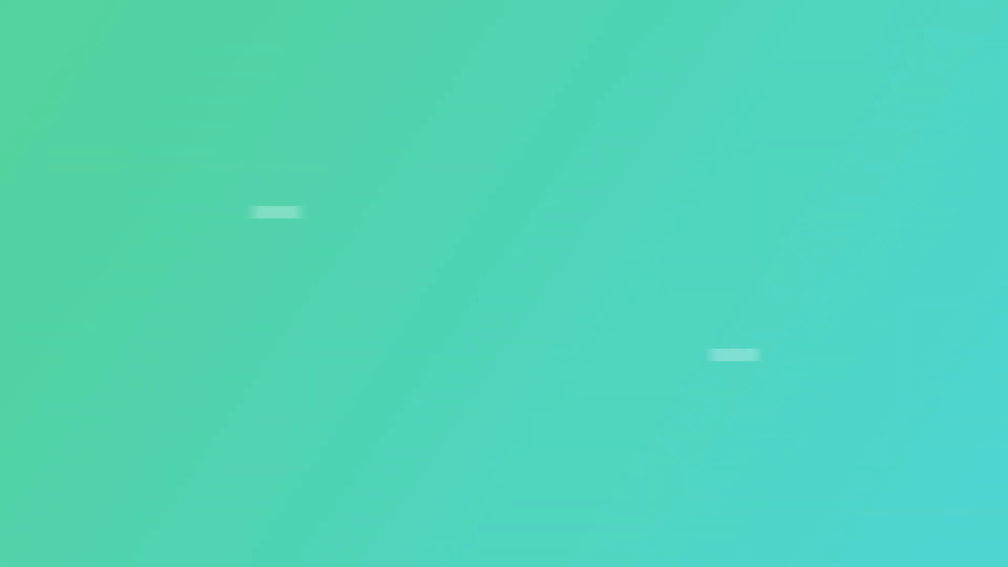